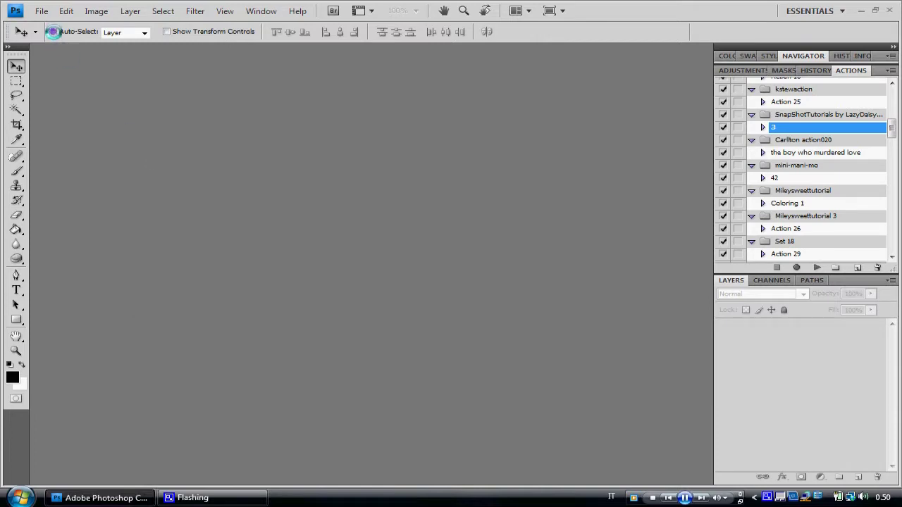
Create a new document from the 1280 px × 800 px preset
click(42, 10)
click(43, 24)
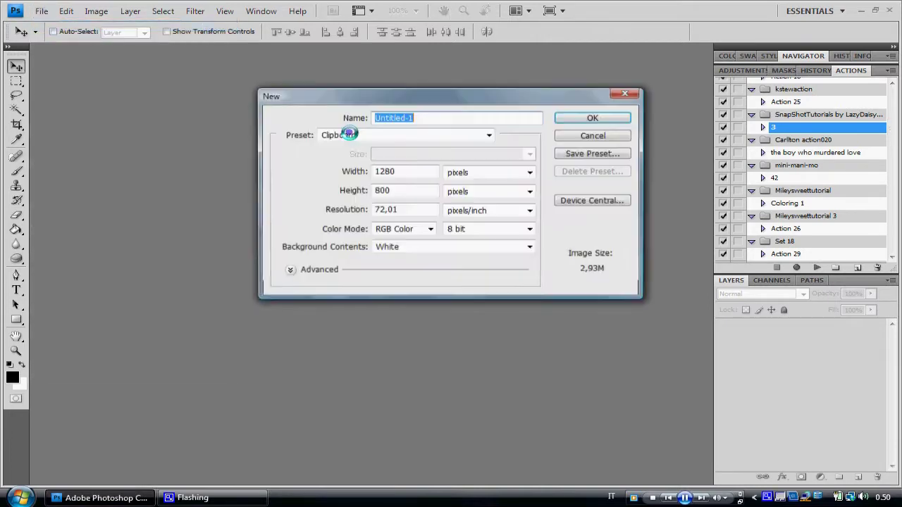
click(412, 136)
click(391, 188)
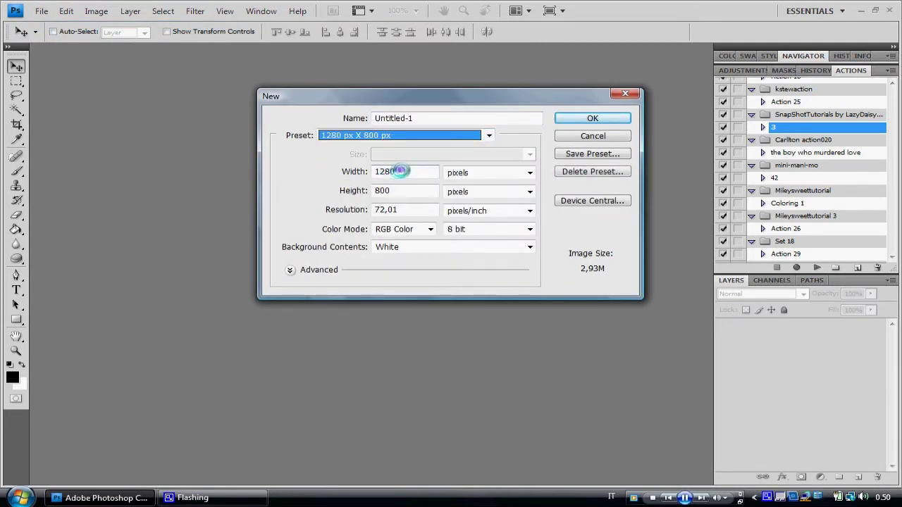
double_click(397, 171)
double_click(400, 190)
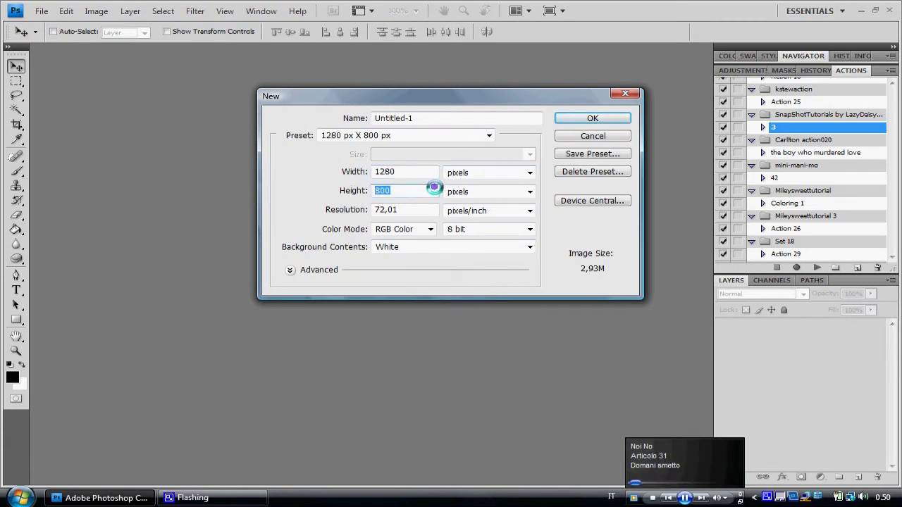
click(577, 117)
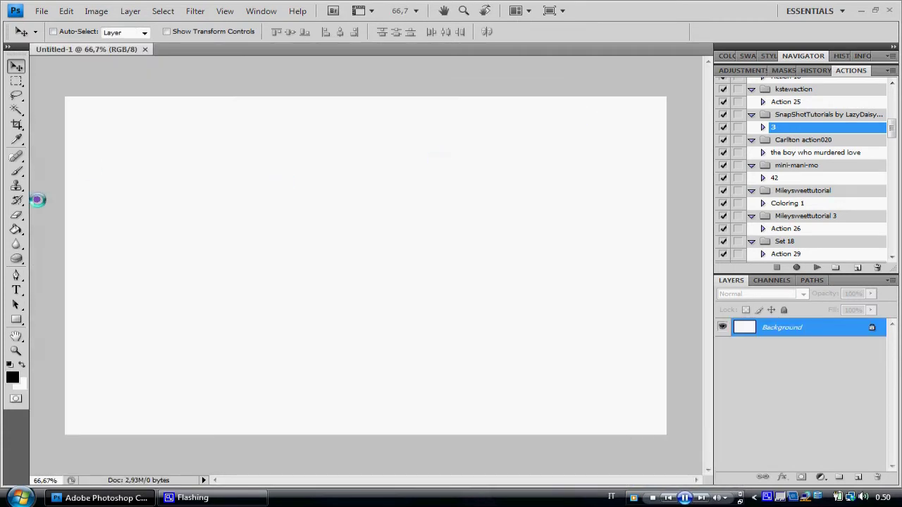
Fill the blank canvas solid black with the Paint Bucket
click(15, 227)
click(123, 205)
click(15, 66)
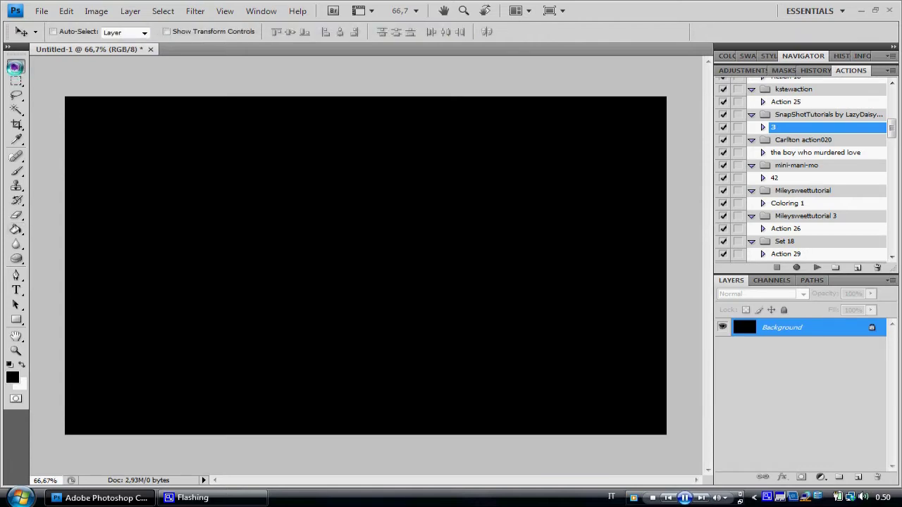
click(42, 10)
Open three photos of the woman, including 4gaarbi7miu3, from the Immagini > Foto folder
click(56, 36)
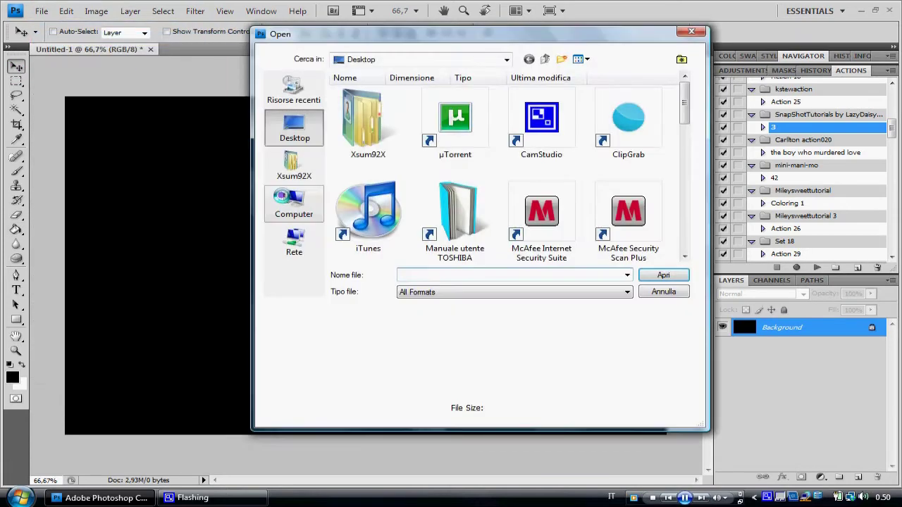
double_click(367, 120)
double_click(543, 171)
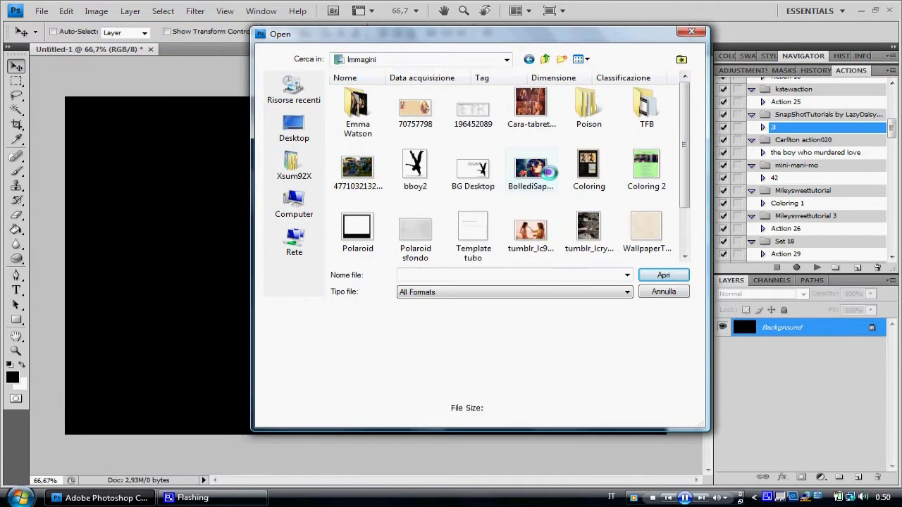
scroll(675, 129, down, 2)
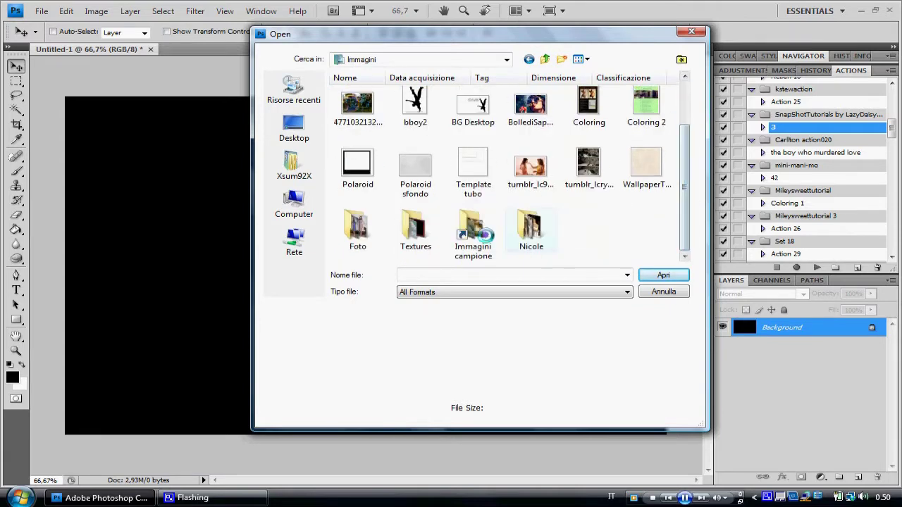
click(515, 169)
ctrl+click(462, 169)
ctrl+click(410, 169)
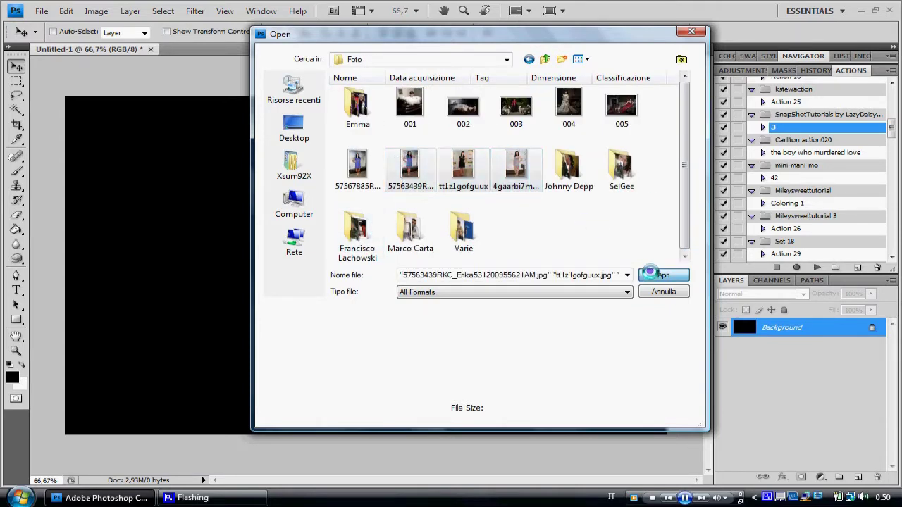
click(662, 274)
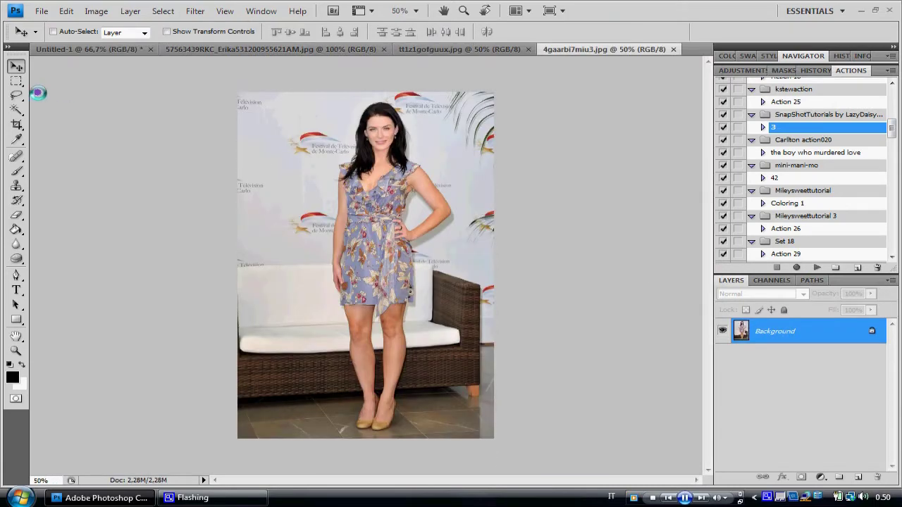
key(m)
Copy a full-height strip around the woman in 4gaarbi7miu3.jpg
drag(341, 248, 457, 443)
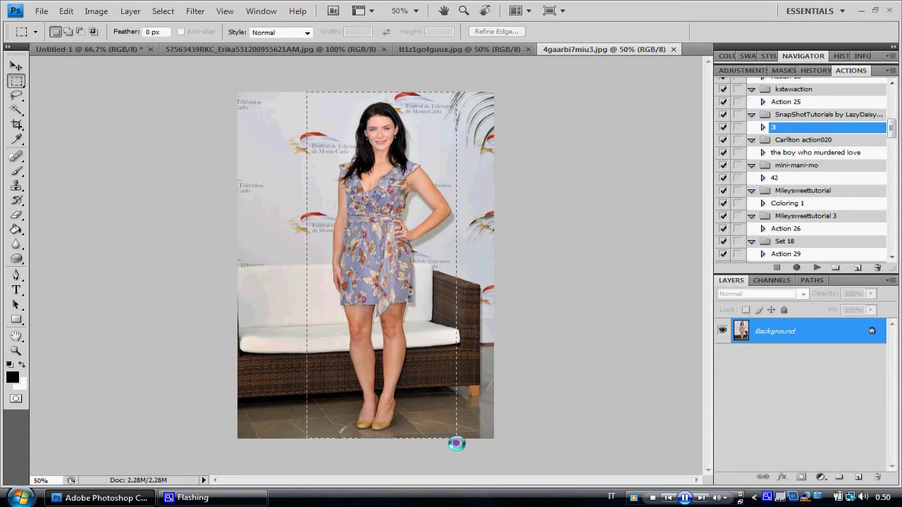
click(65, 10)
click(79, 97)
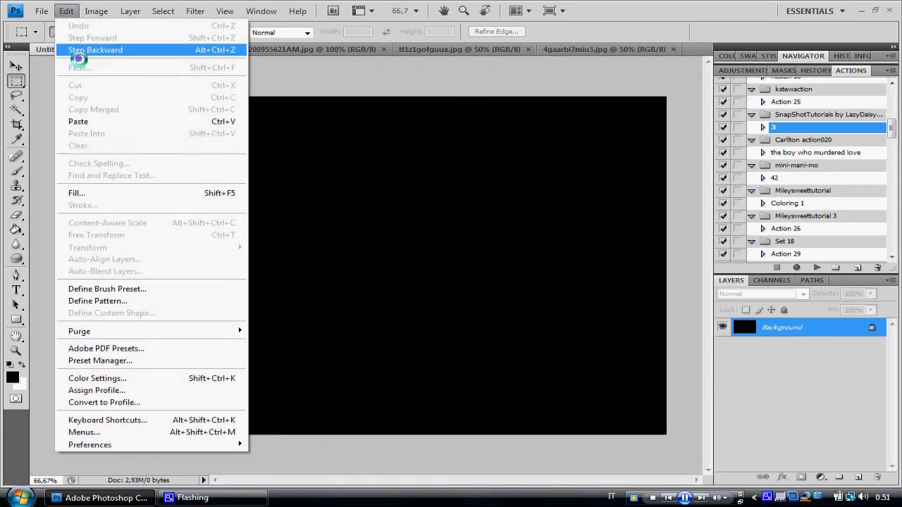
Paste the strip as Layer 1 and scale it to about 73%, toward the canvas's right side
click(92, 123)
click(66, 11)
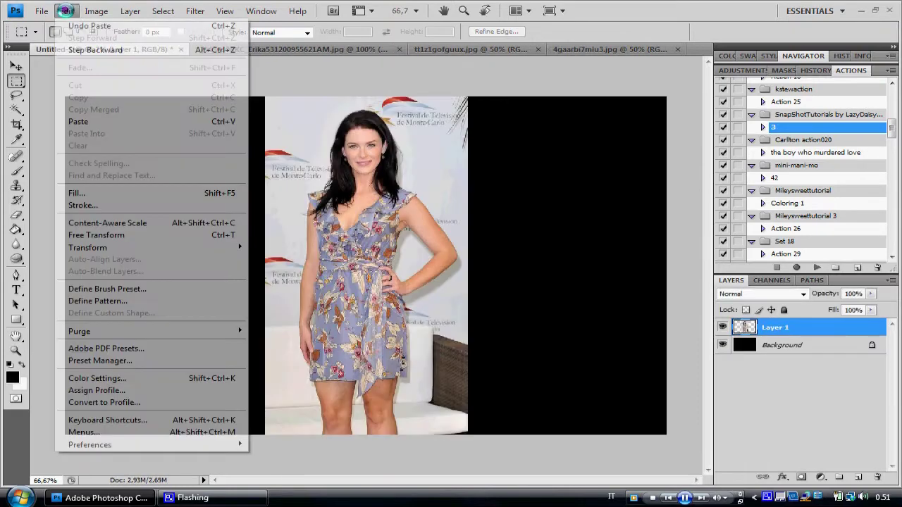
click(115, 236)
drag(373, 102, 385, 154)
drag(363, 403, 362, 435)
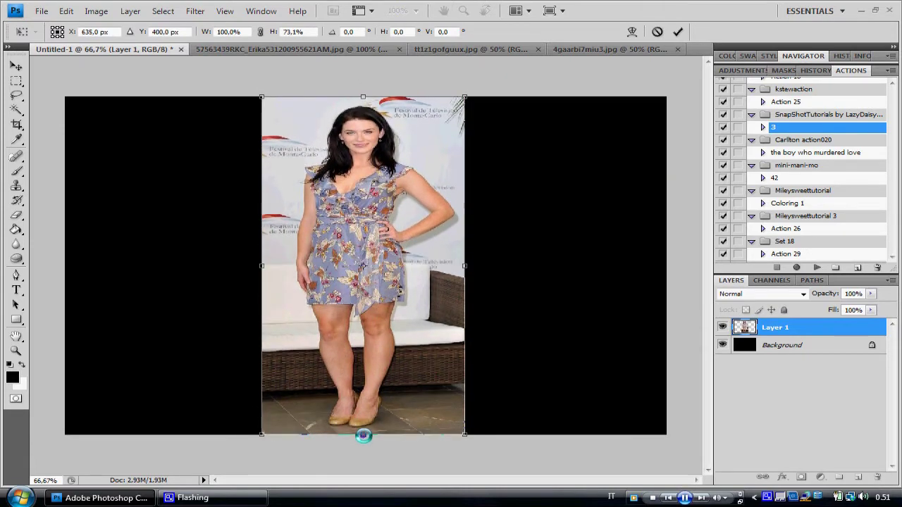
drag(350, 377, 355, 375)
mouse_move(466, 264)
mouse_down()
mouse_move(413, 265)
mouse_move(621, 260)
mouse_up()
Commit Layer 1, then copy a full-height strip of the black-dress photo tt1z1gofguux.jpg
click(677, 31)
click(329, 49)
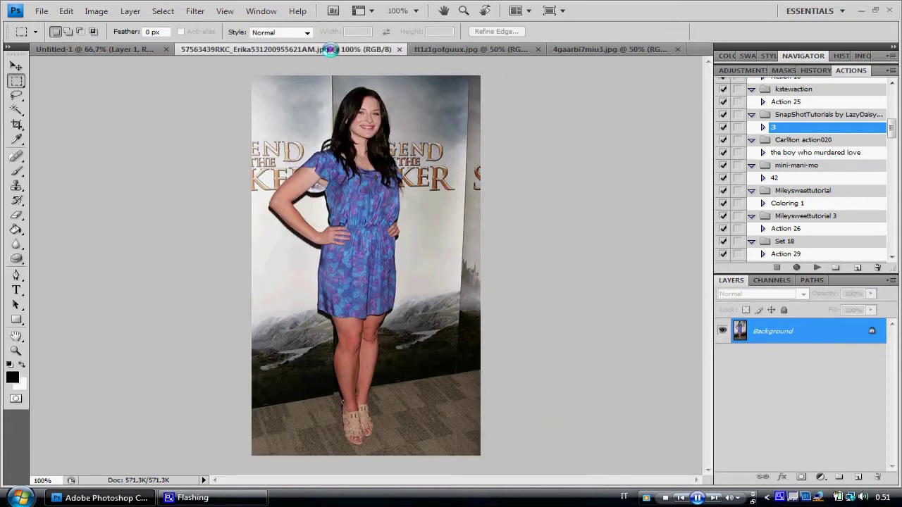
click(444, 48)
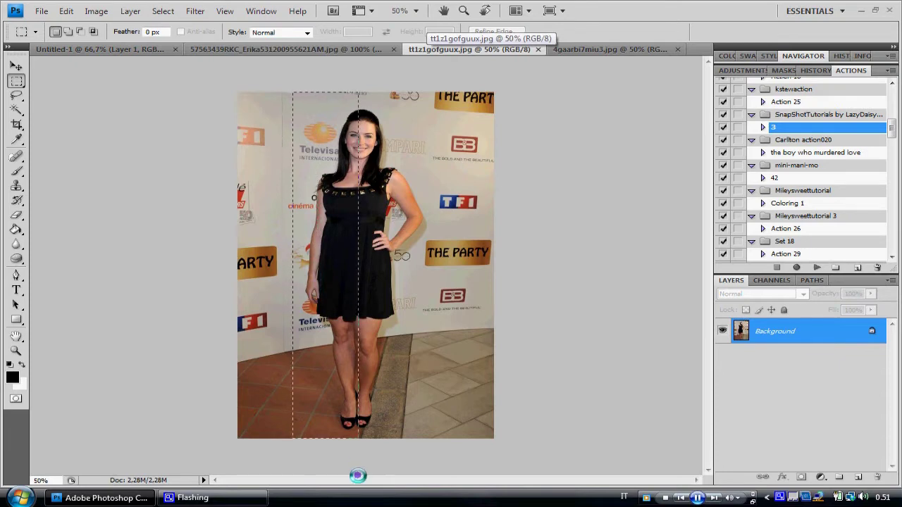
drag(317, 289, 431, 478)
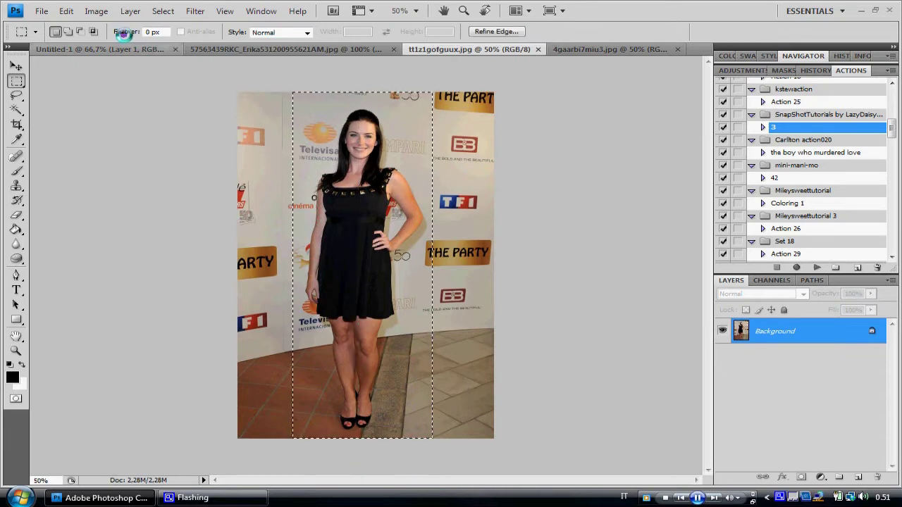
click(66, 10)
click(88, 96)
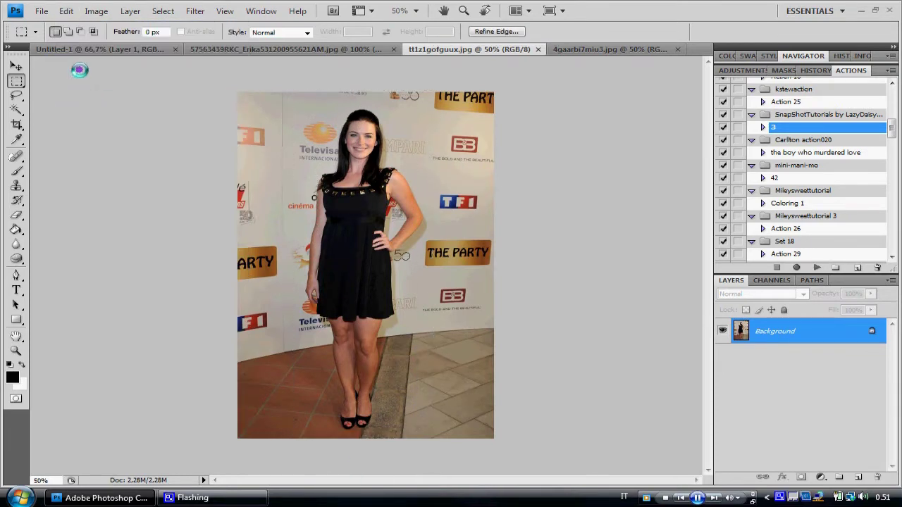
Paste the black-dress strip as Layer 2 and scale it to the canvas height, about 73%
click(99, 49)
click(65, 10)
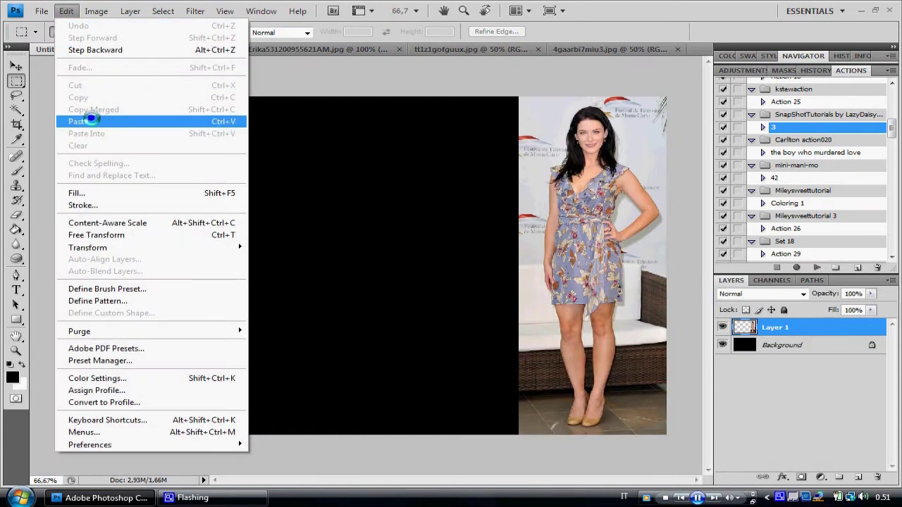
click(92, 121)
click(16, 66)
click(65, 11)
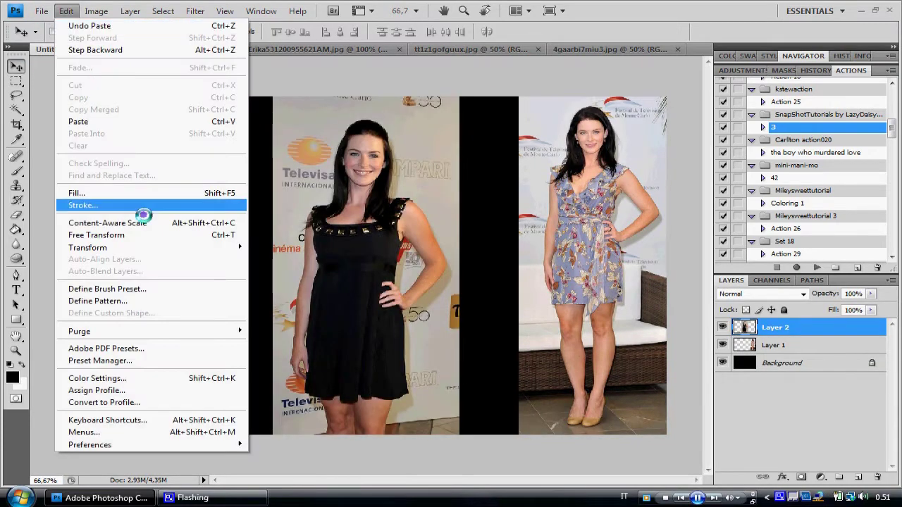
click(128, 234)
mouse_move(367, 97)
mouse_down()
mouse_move(383, 282)
mouse_move(412, 166)
mouse_up()
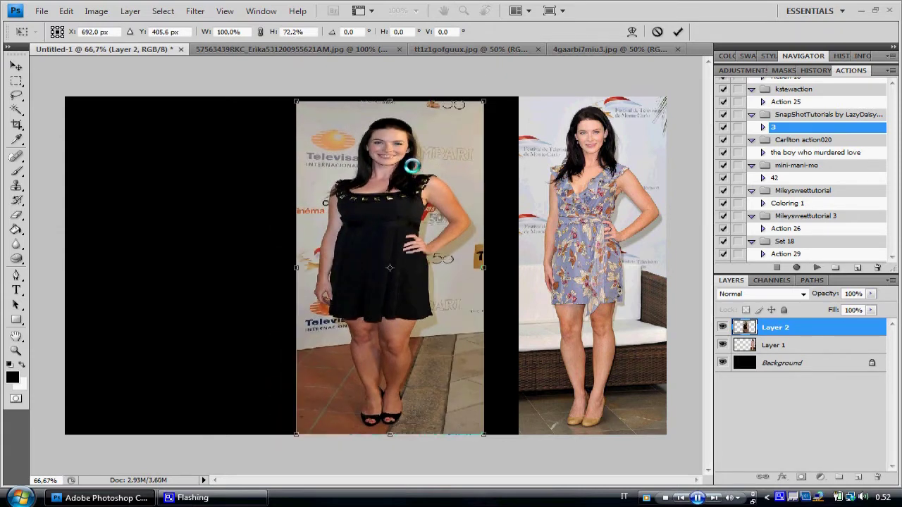
drag(389, 100, 390, 96)
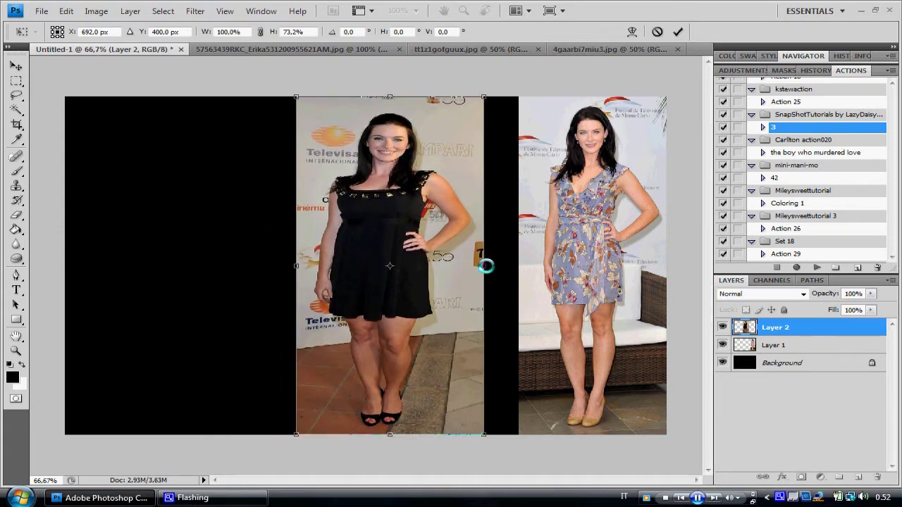
drag(484, 265, 438, 266)
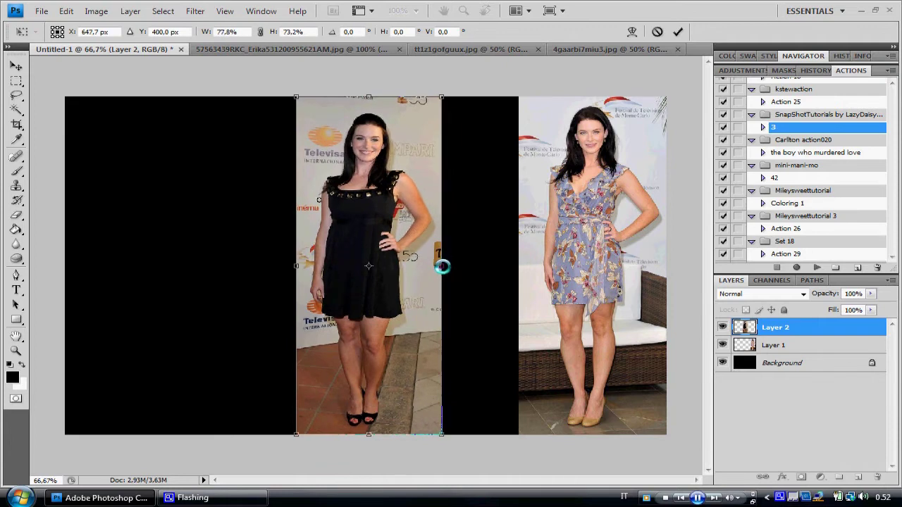
drag(438, 266, 435, 267)
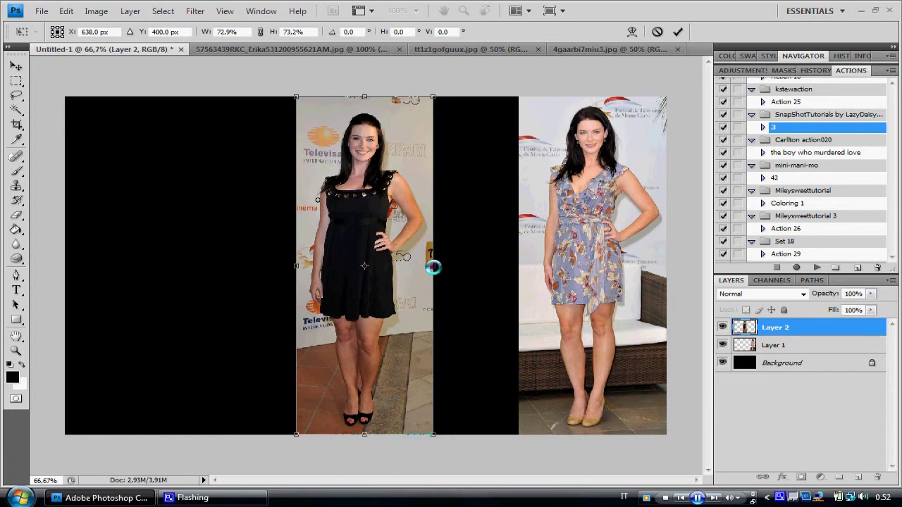
Position the black-dress photo right against the floral-dress photo and commit
drag(384, 250, 465, 252)
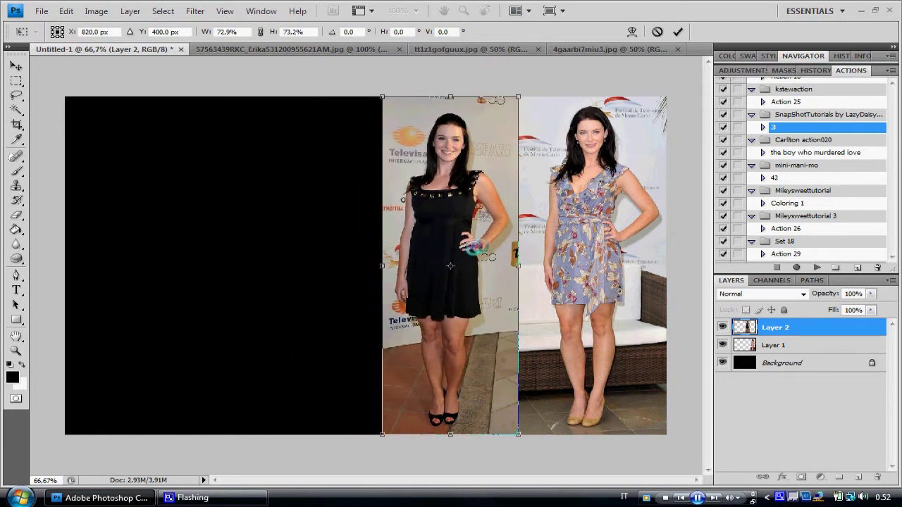
drag(476, 248, 495, 245)
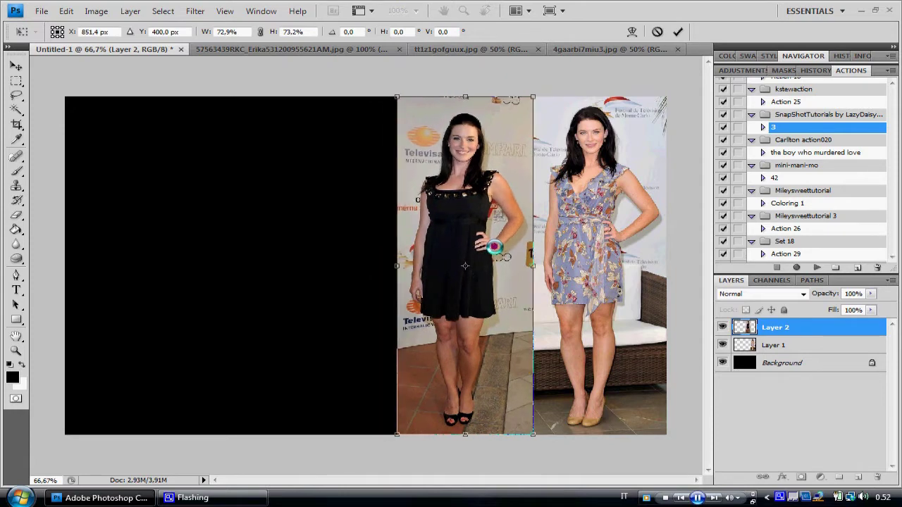
click(677, 31)
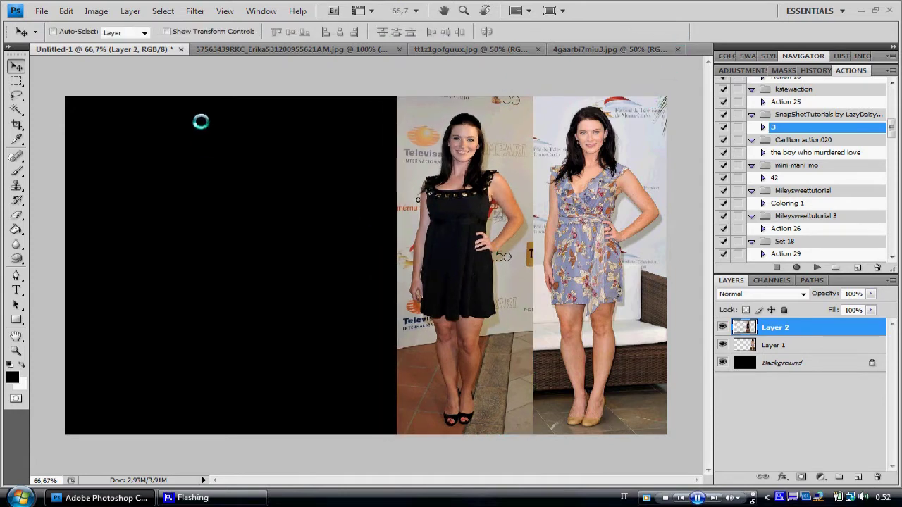
click(251, 45)
Copy a tall strip around the woman in the blue-dress photo
click(16, 82)
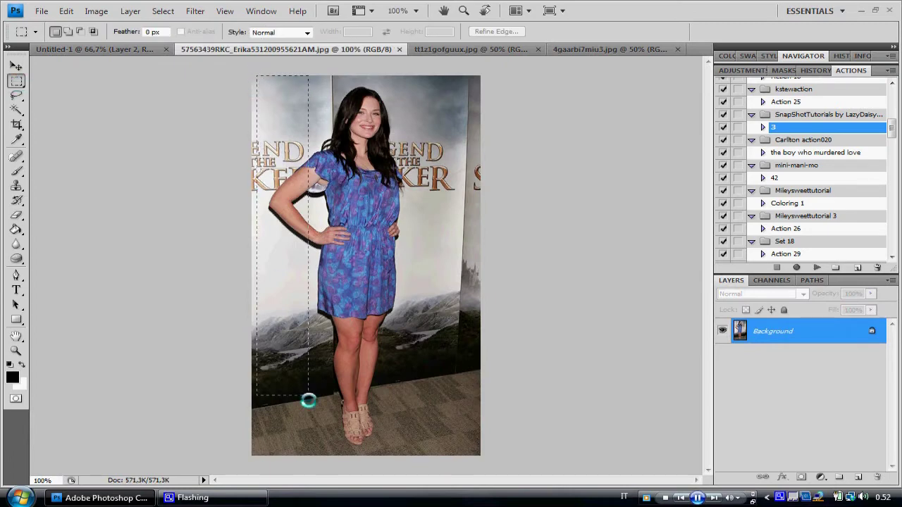
drag(308, 400, 413, 471)
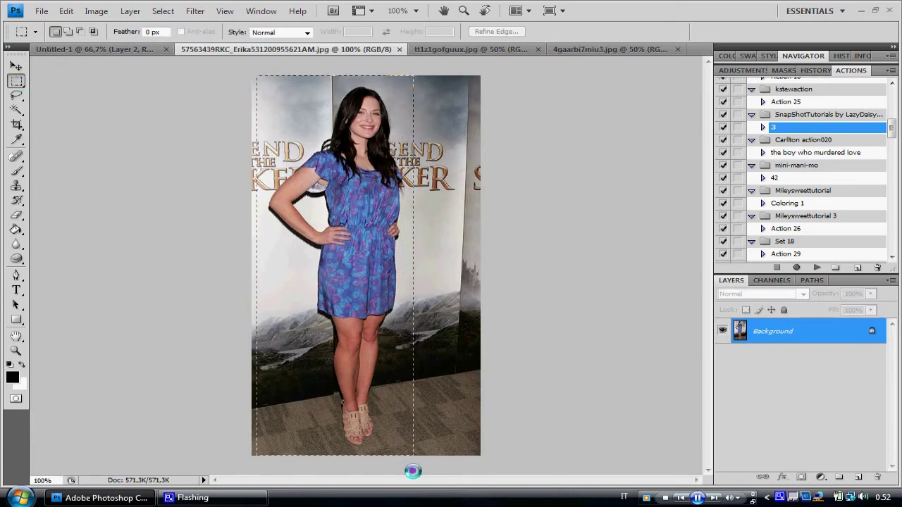
click(65, 10)
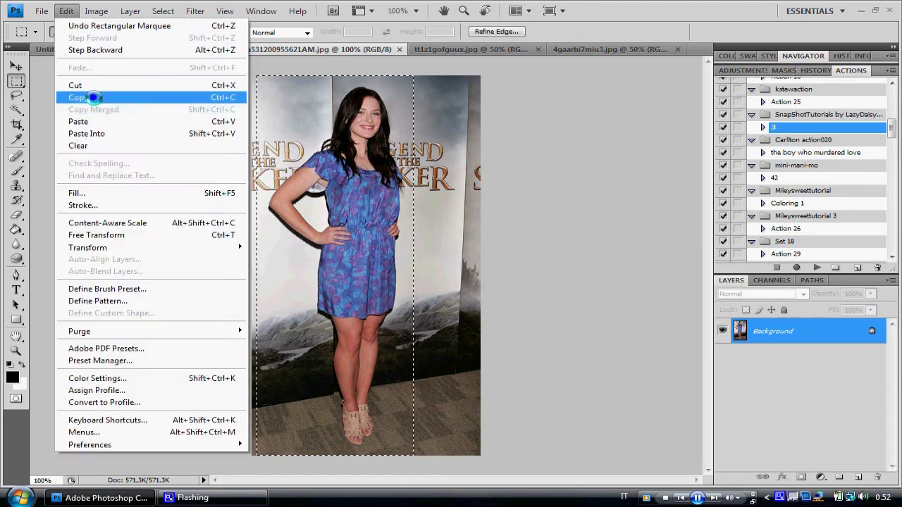
click(92, 97)
Paste it as Layer 3, scaled about 133% to full height, left of the black-dress photo
click(89, 50)
click(65, 11)
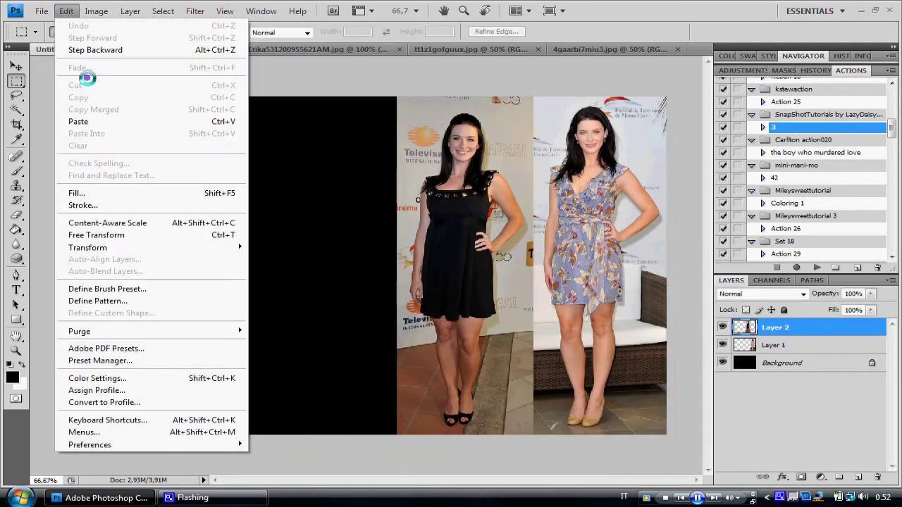
click(78, 121)
key(v)
click(65, 10)
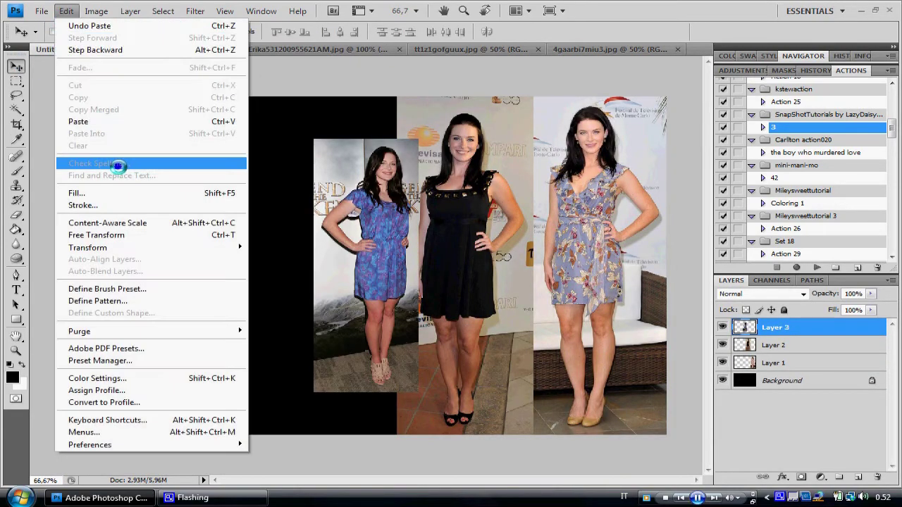
click(117, 235)
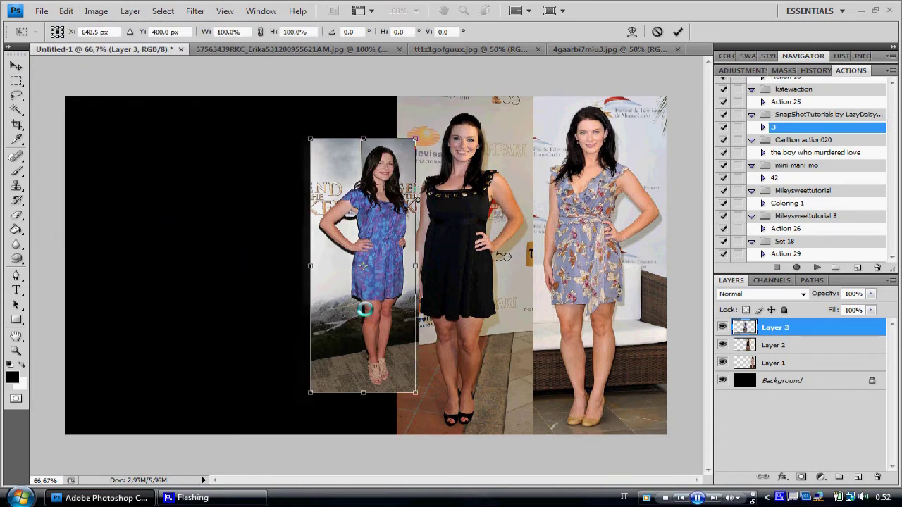
drag(364, 310, 346, 353)
drag(343, 181, 343, 96)
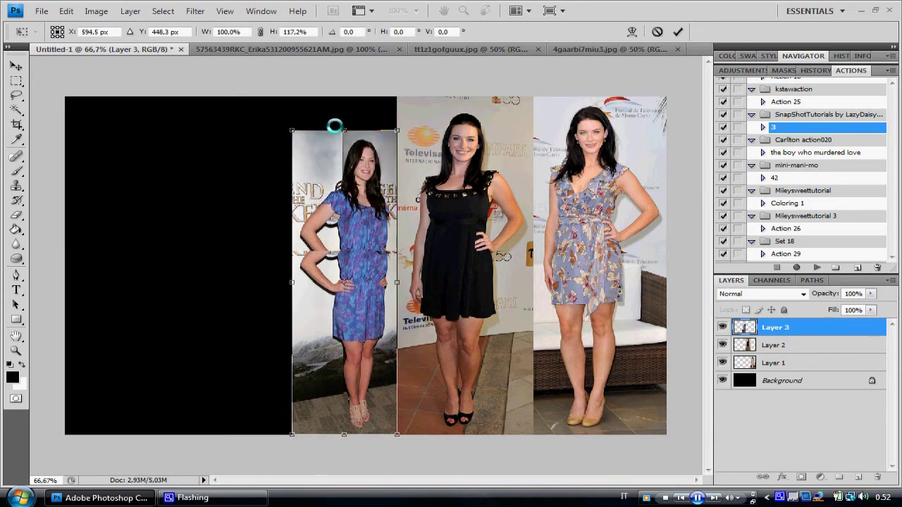
drag(293, 268, 259, 270)
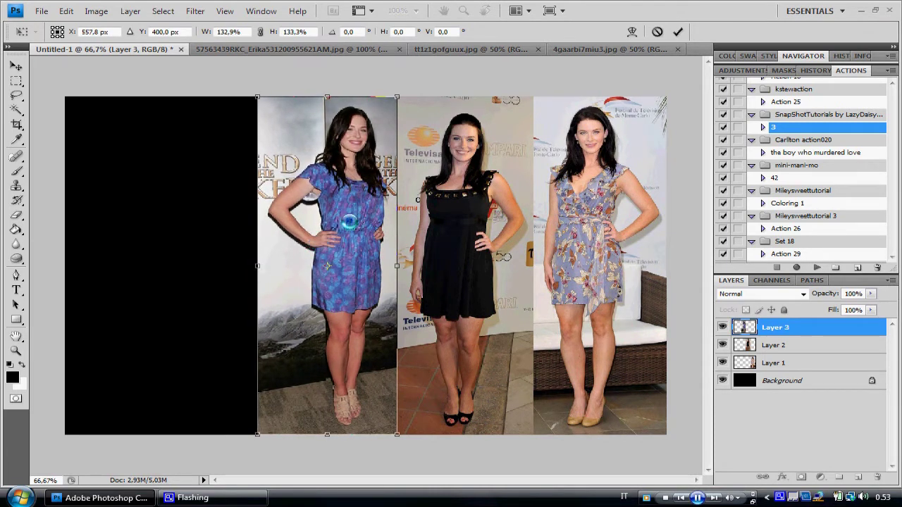
click(675, 31)
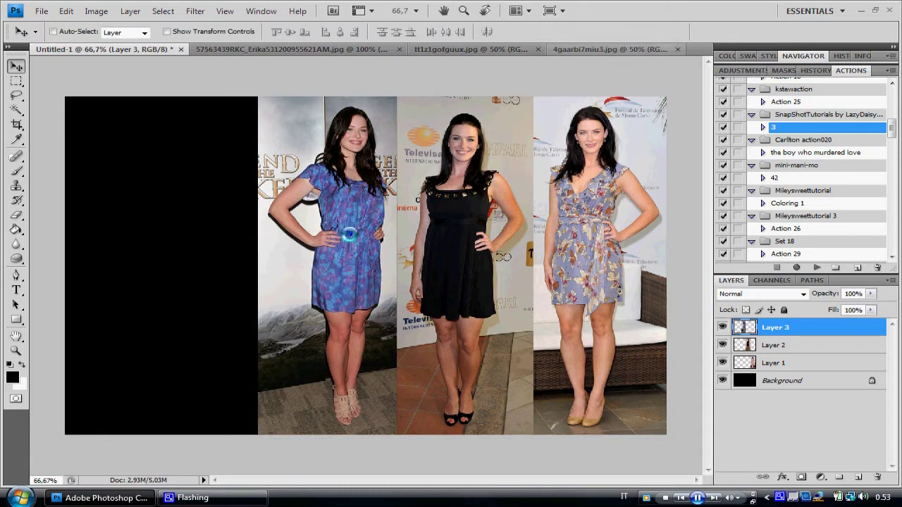
Type a wavy line of 100 pt Baby Bowser characters across the photos
click(18, 289)
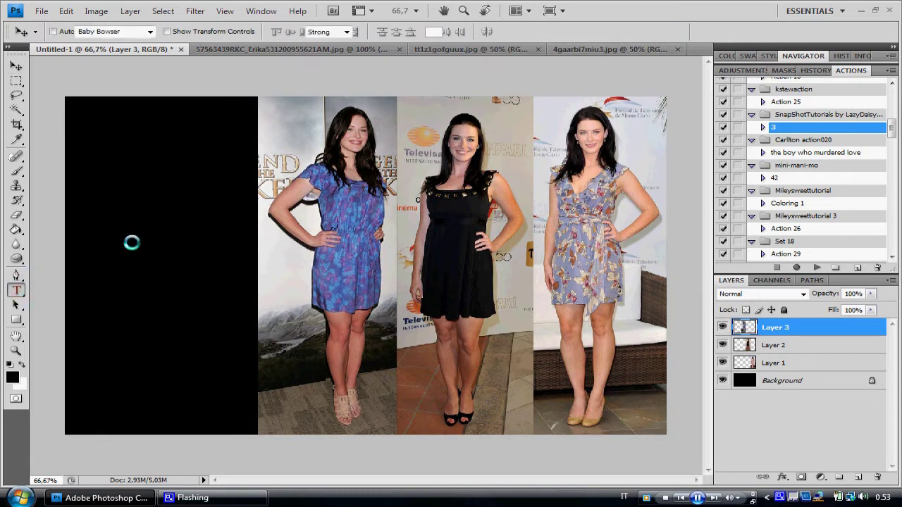
click(201, 194)
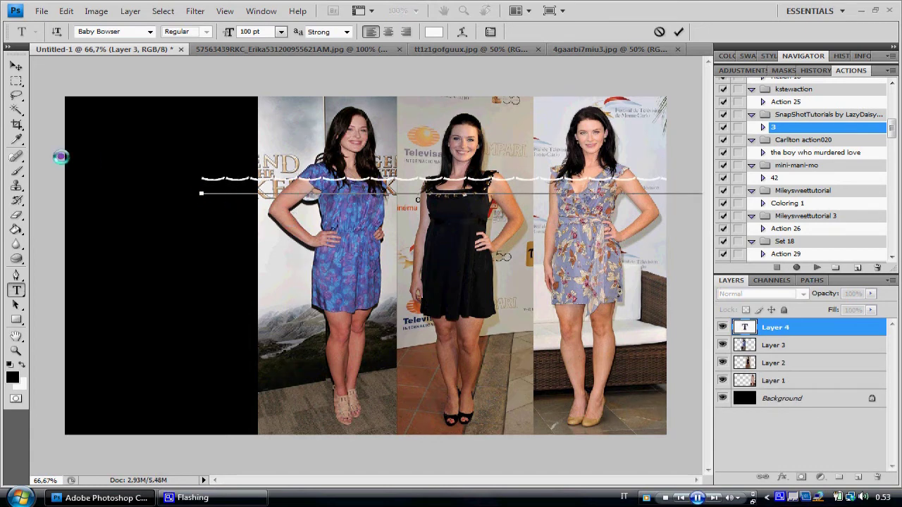
click(678, 31)
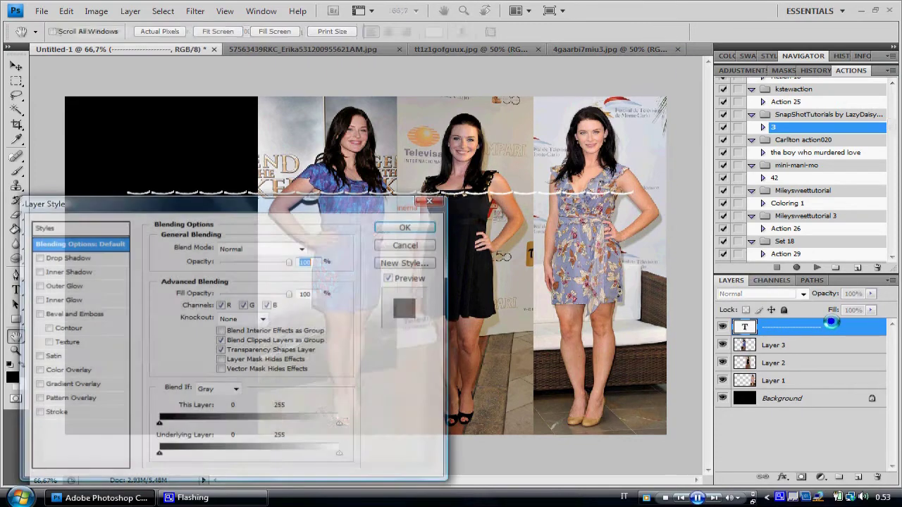
Give the text a Normal-blend drop shadow at 100% opacity with a sharper contour
click(105, 259)
click(245, 250)
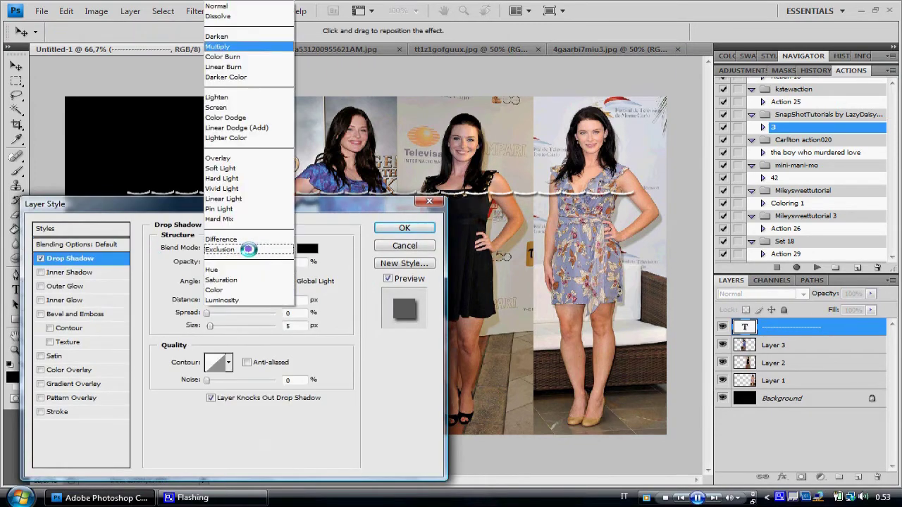
click(236, 7)
drag(259, 262, 291, 262)
click(228, 362)
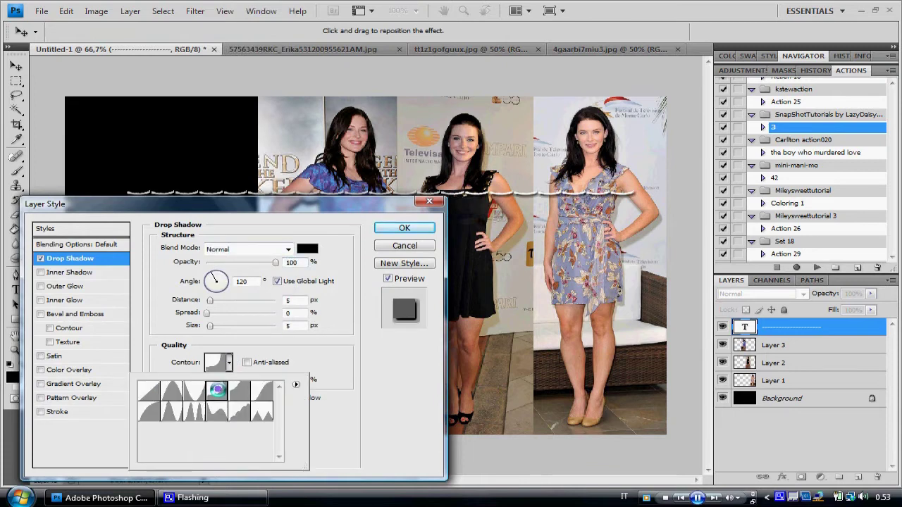
click(238, 389)
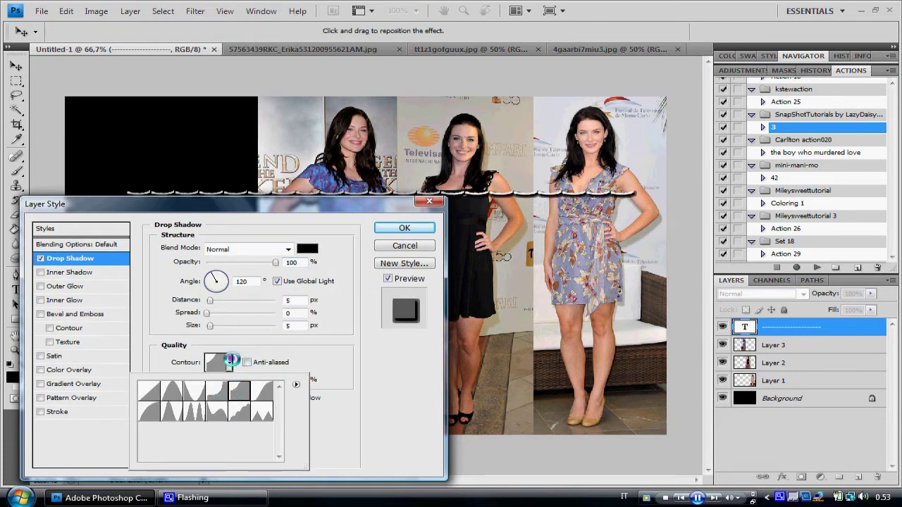
click(230, 361)
click(407, 227)
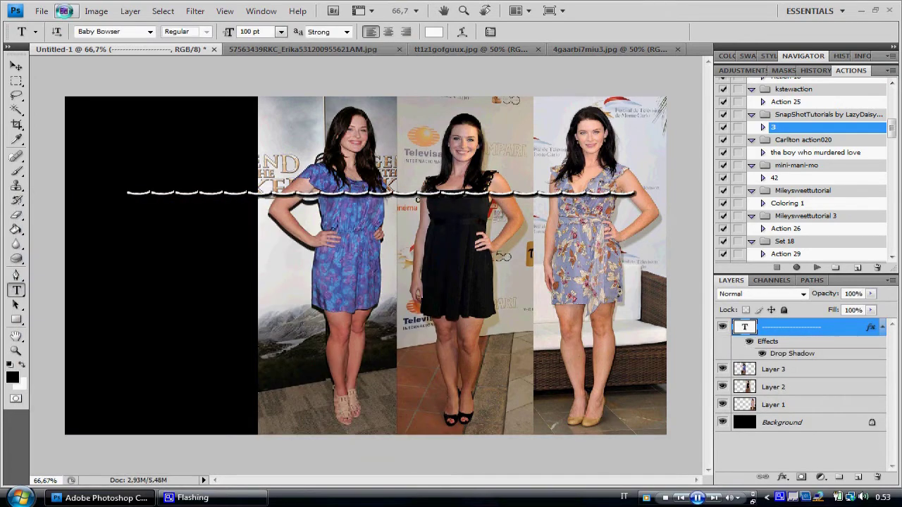
Rotate the scalloped text line 90° clockwise with Free Transform
click(65, 11)
click(105, 232)
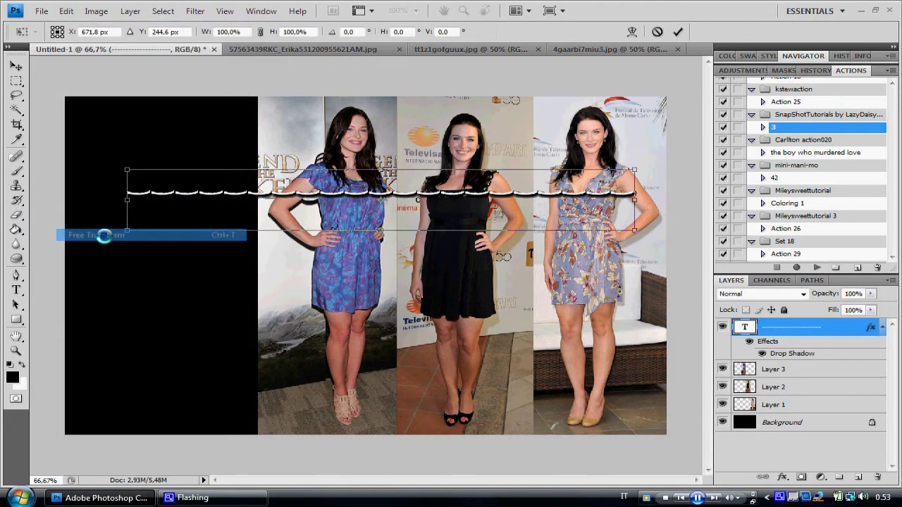
right_click(367, 218)
click(418, 365)
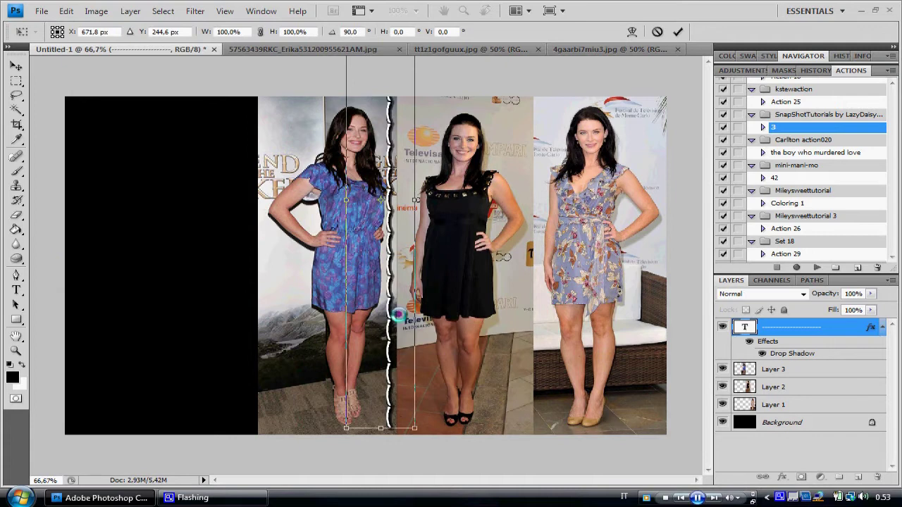
Size the vertical line to the full canvas height and set it flush against the right edge
drag(398, 316, 390, 361)
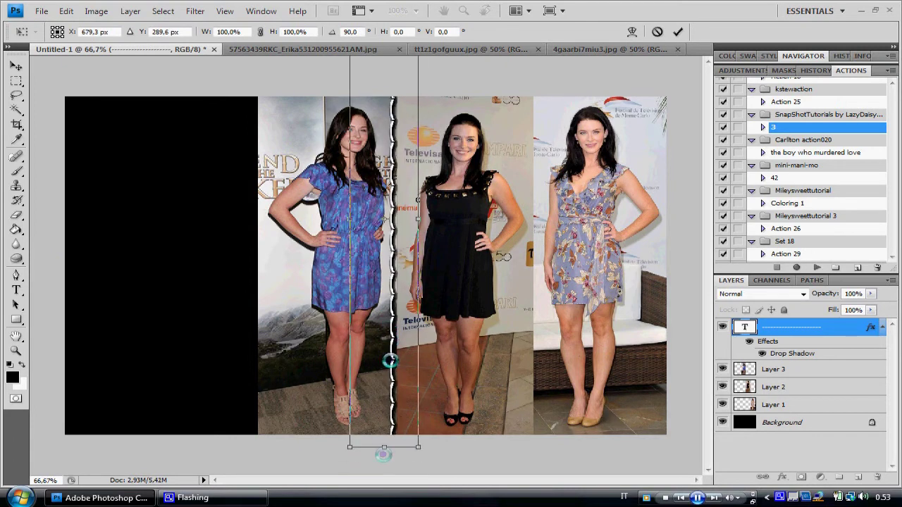
drag(380, 448, 379, 331)
mouse_move(379, 276)
mouse_down()
mouse_move(389, 321)
mouse_move(388, 314)
mouse_up()
drag(397, 385, 397, 433)
drag(400, 360, 651, 353)
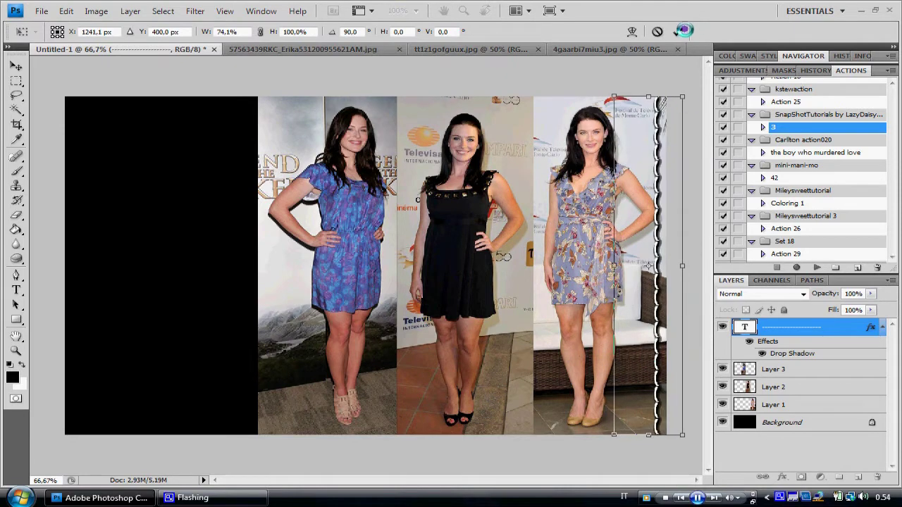
click(684, 31)
key(v)
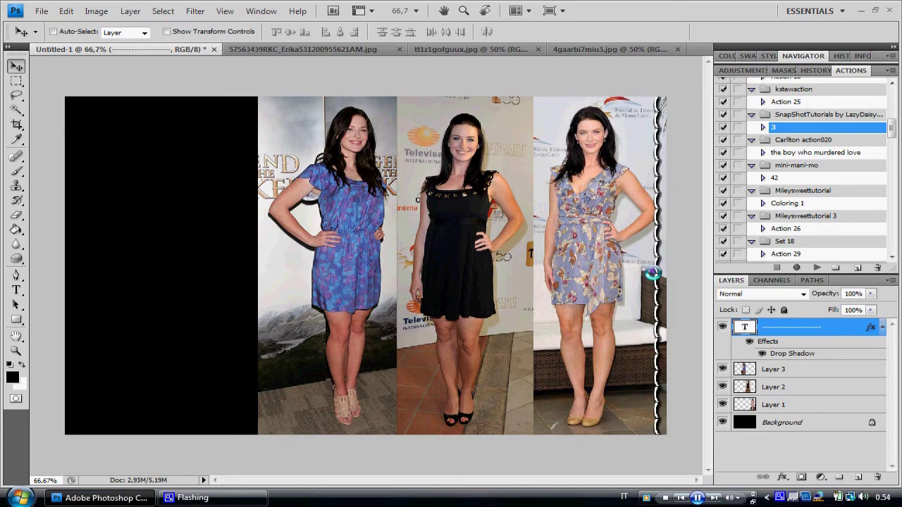
drag(653, 272, 656, 272)
Duplicate the divider as 'copy' and place it at the floral-dress photo's left edge
right_click(840, 323)
click(736, 153)
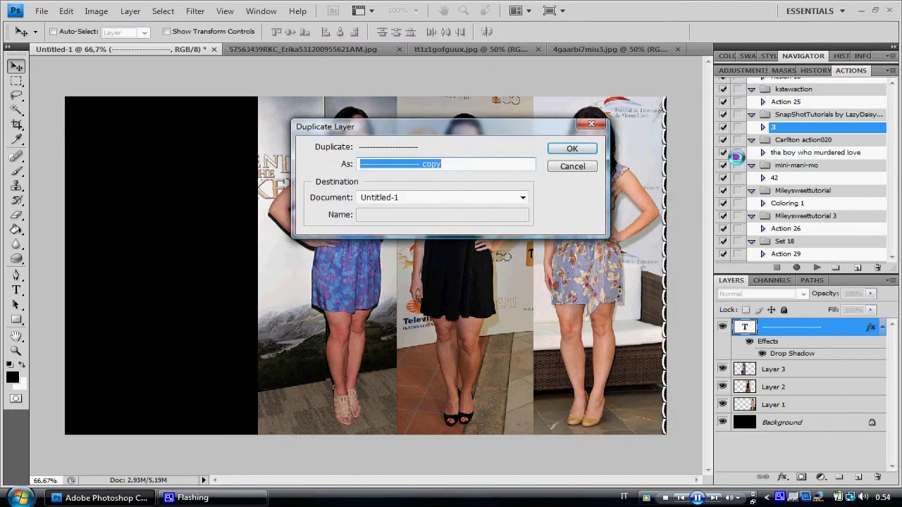
click(573, 148)
drag(666, 185, 536, 185)
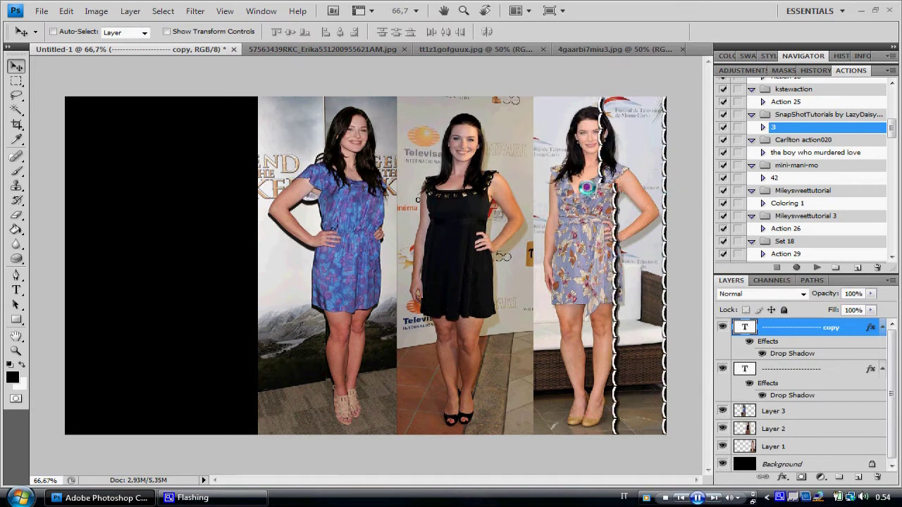
key(Left)
key(Left)
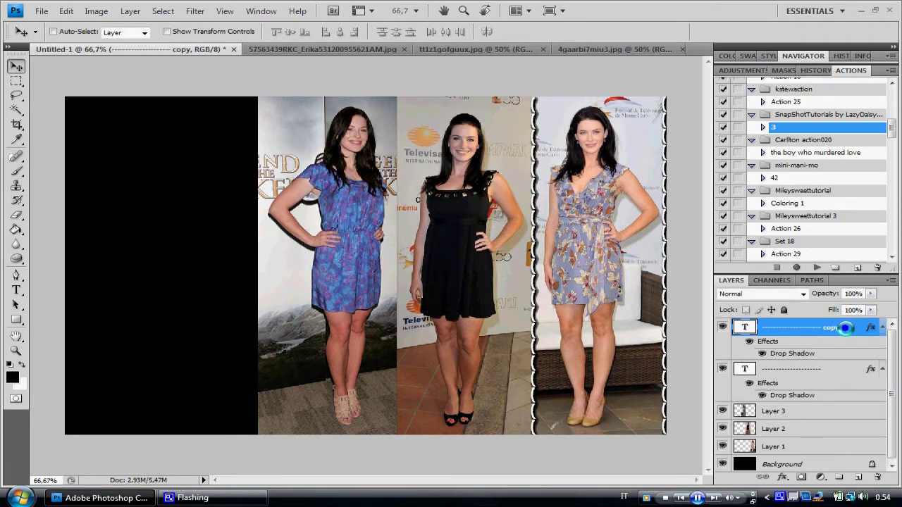
Duplicate the divider as 'copy 2' and place it at the black-dress photo's left edge
right_click(845, 327)
click(761, 150)
click(577, 148)
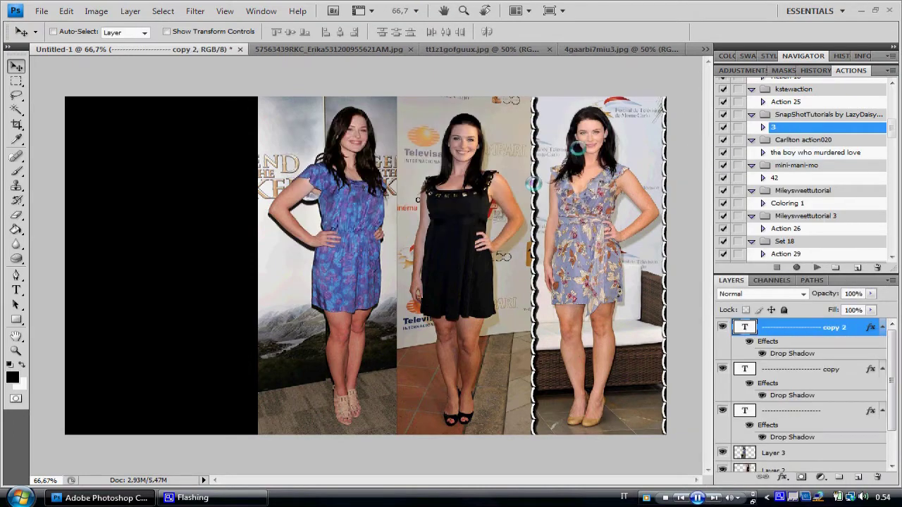
drag(530, 184, 400, 183)
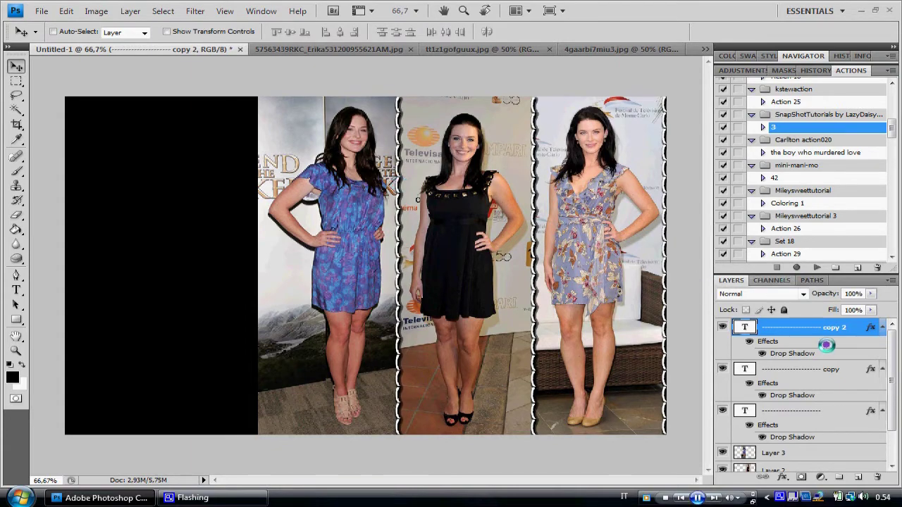
Duplicate the divider as 'copy 3' and move it to the blue-dress photo's left edge
right_click(841, 327)
click(764, 156)
click(580, 145)
mouse_move(403, 226)
mouse_down()
mouse_move(328, 234)
mouse_move(258, 224)
mouse_up()
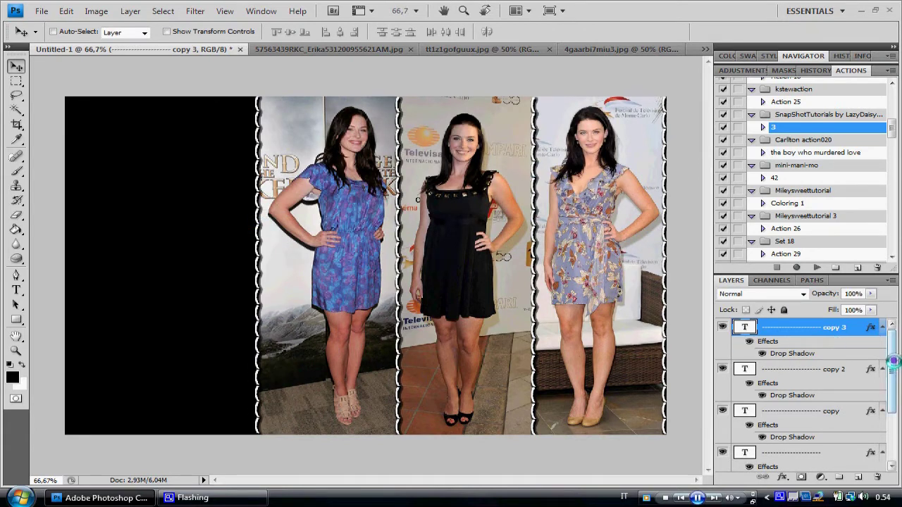
click(16, 289)
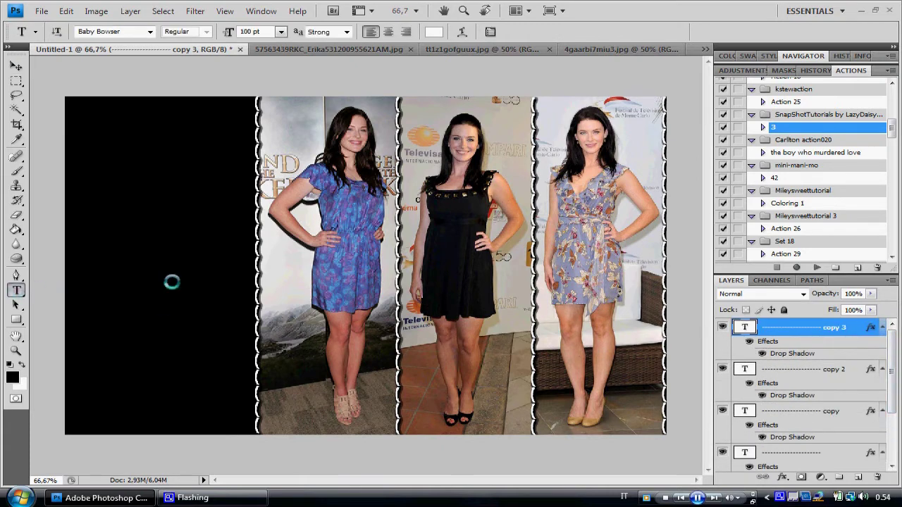
Type the woman's name as a script caption across the photos
click(337, 296)
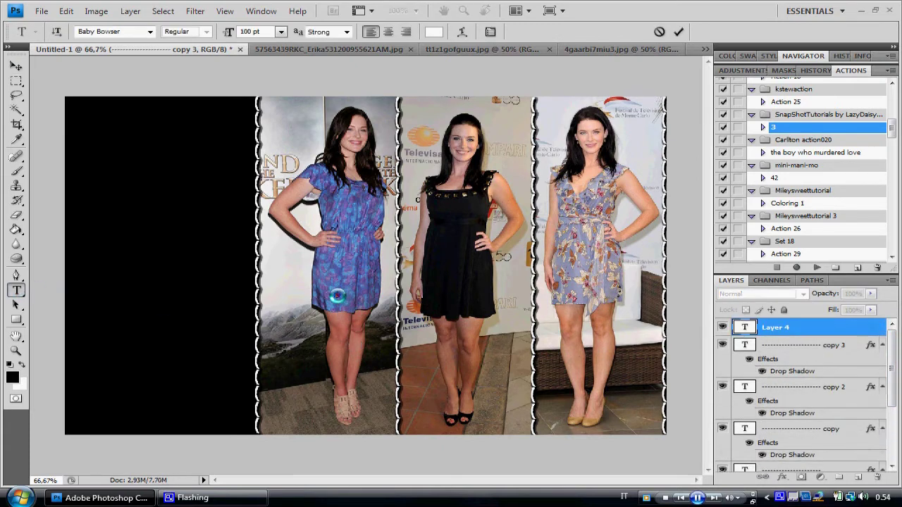
text(Bridget Regan)
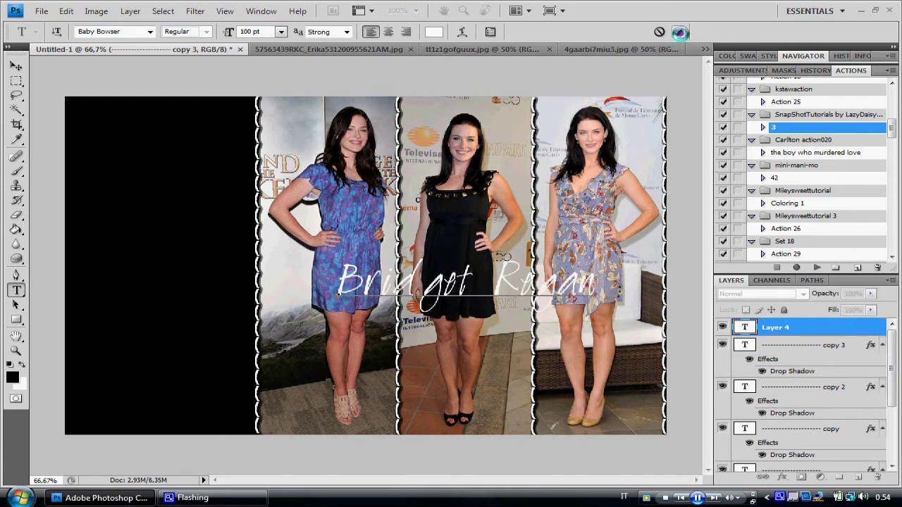
click(680, 32)
Add a Normal-blend drop shadow with an adjusted contour to the caption
double_click(838, 331)
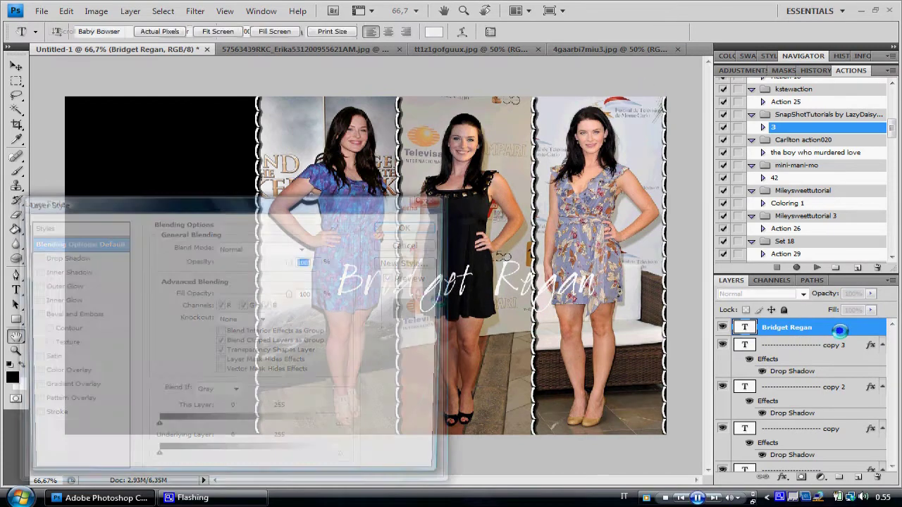
click(67, 259)
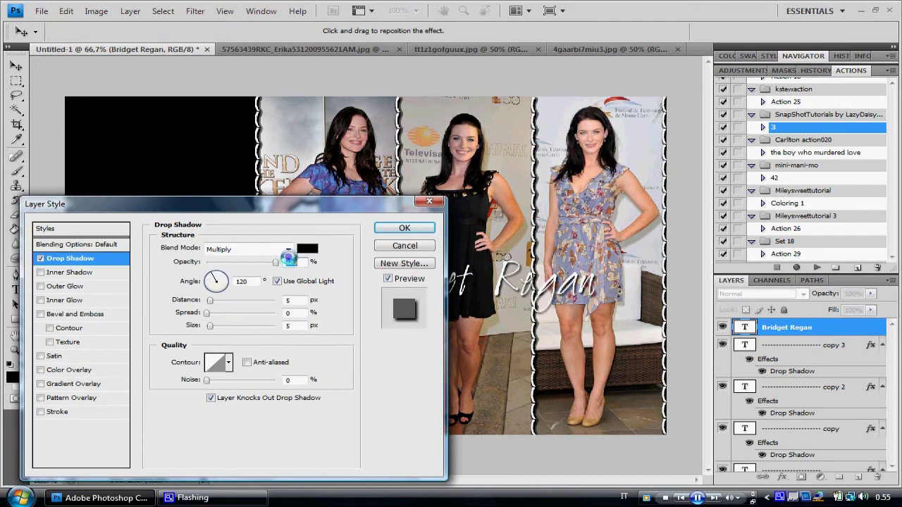
click(287, 250)
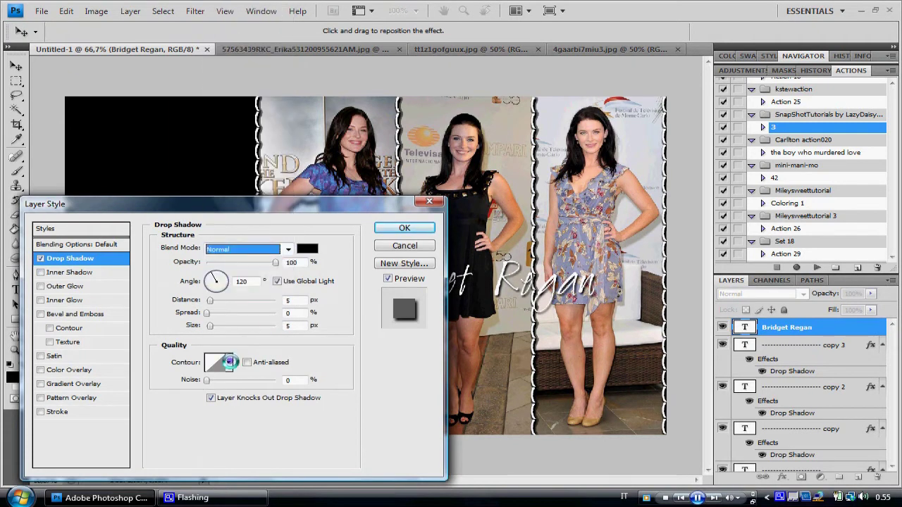
click(229, 362)
click(238, 388)
click(229, 362)
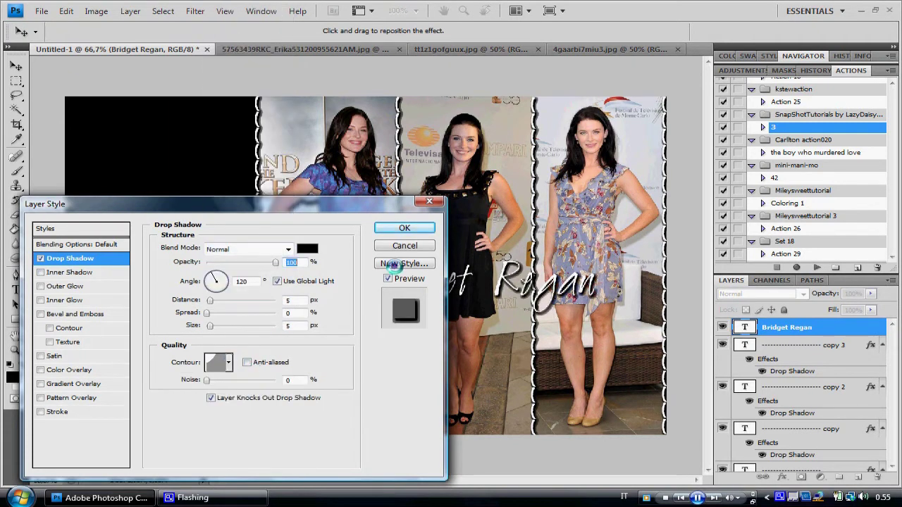
click(404, 228)
click(65, 11)
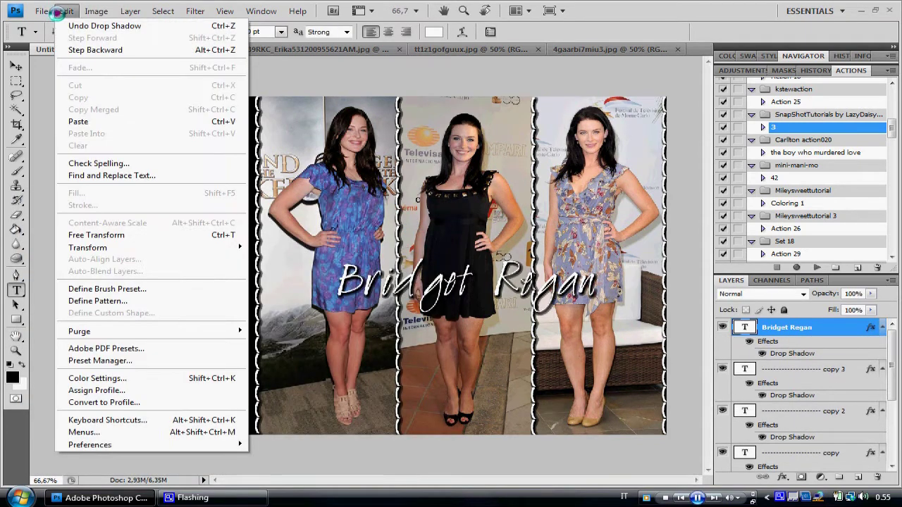
Tilt the name caption about −8.9° and move it lower across the three photos
click(106, 234)
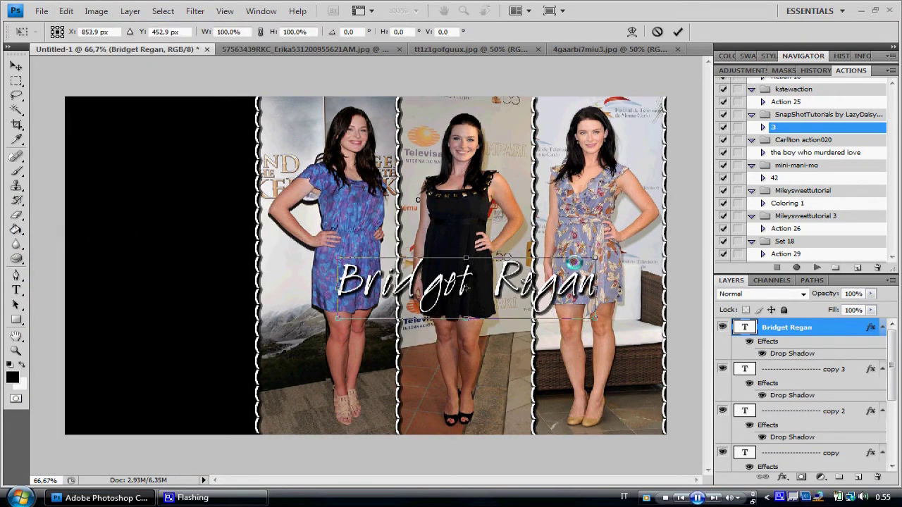
drag(602, 247, 592, 219)
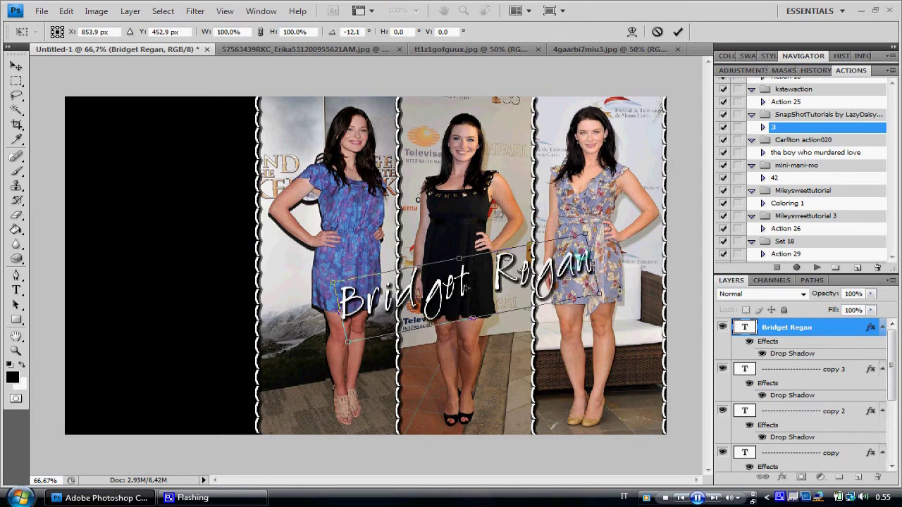
drag(602, 212, 573, 285)
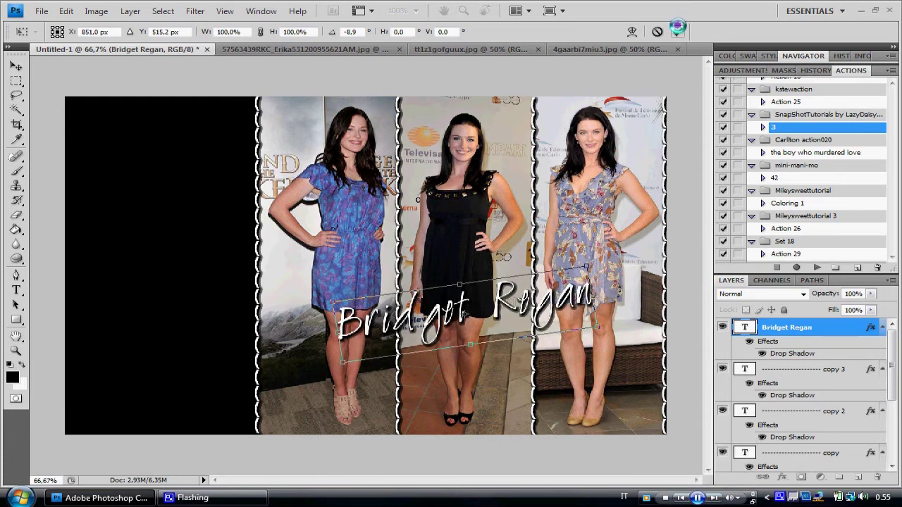
click(676, 31)
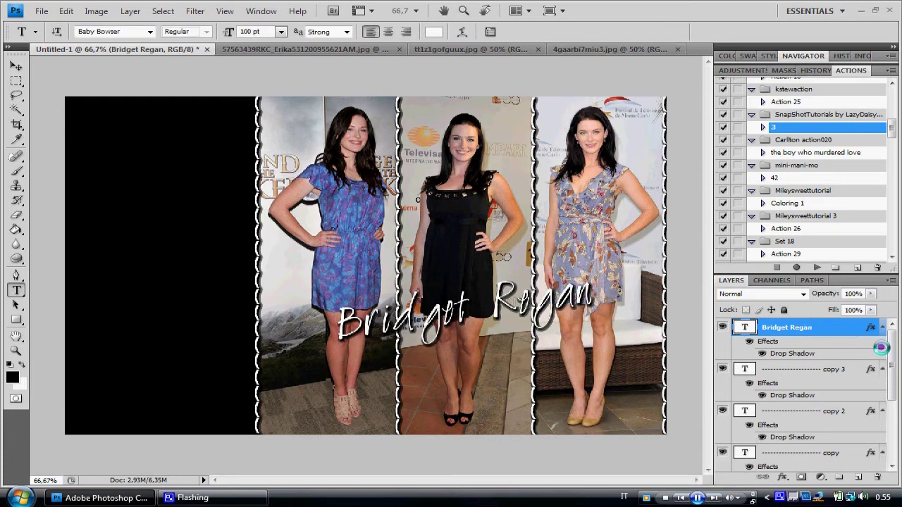
scroll(860, 423, down, 5)
right_click(829, 464)
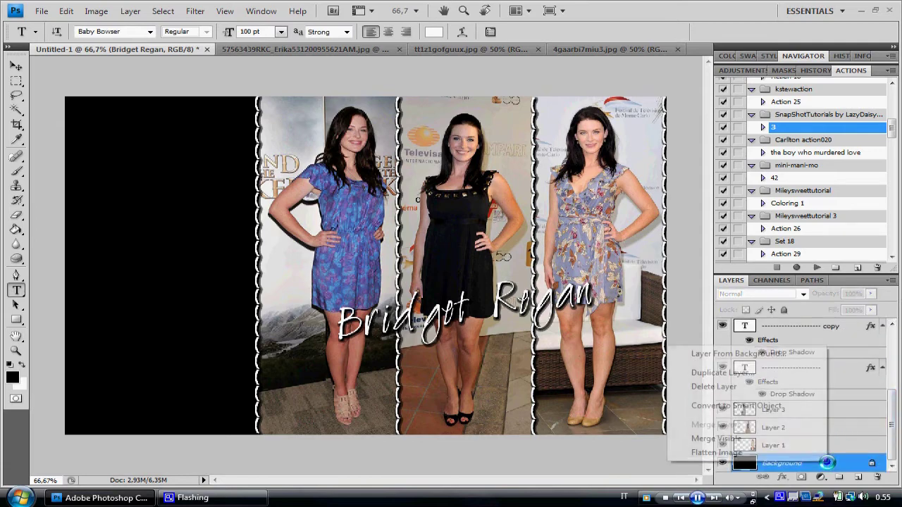
Flatten the layers, apply the purple colour action, and save to the Desktop as a maximum-quality JPEG
click(716, 452)
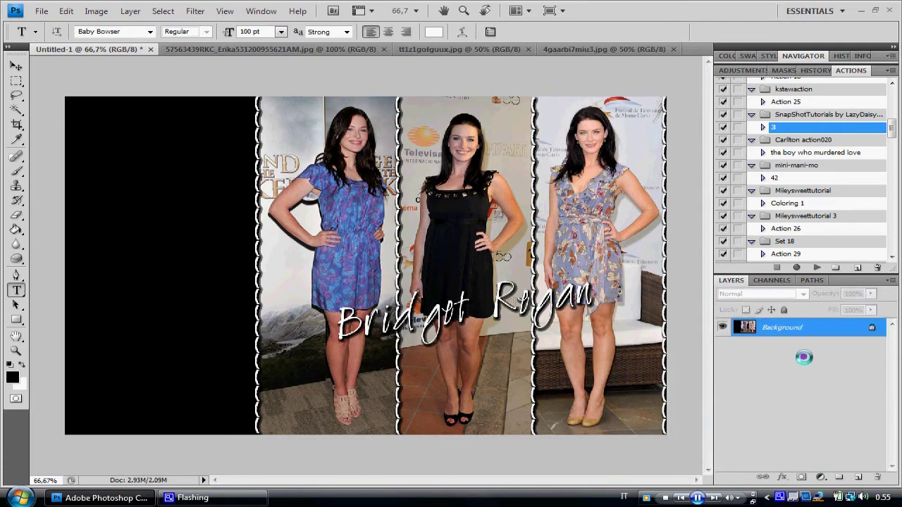
click(817, 267)
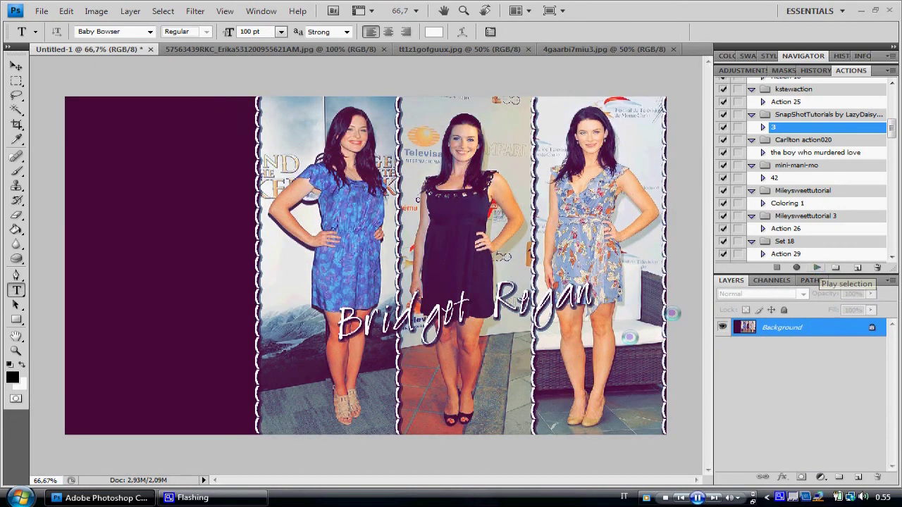
click(38, 11)
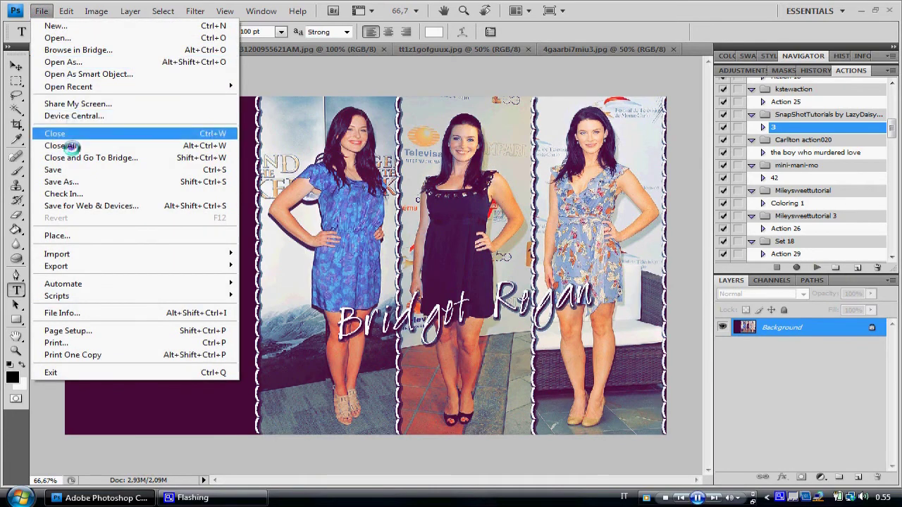
click(69, 177)
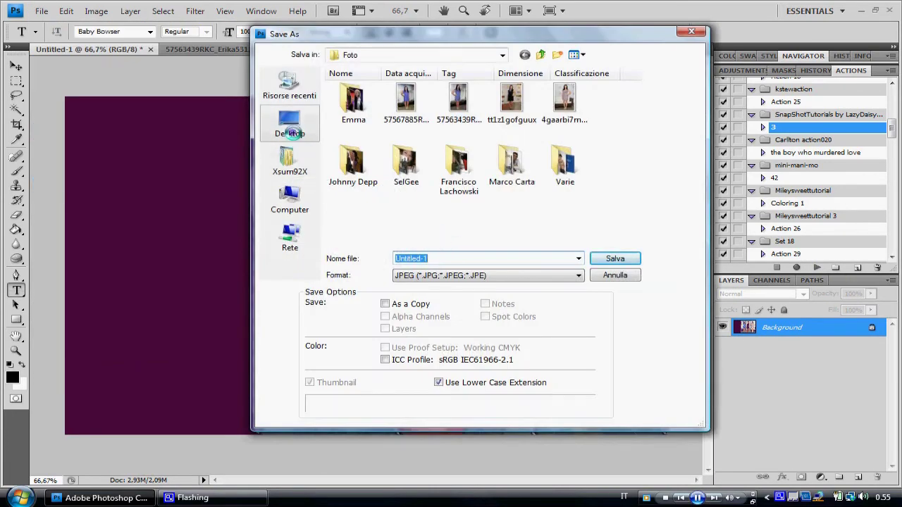
click(289, 123)
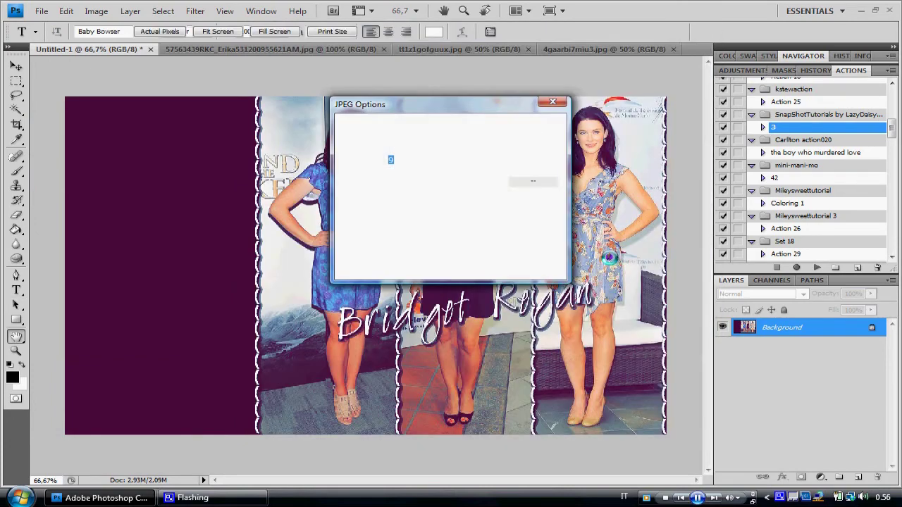
drag(453, 188, 472, 186)
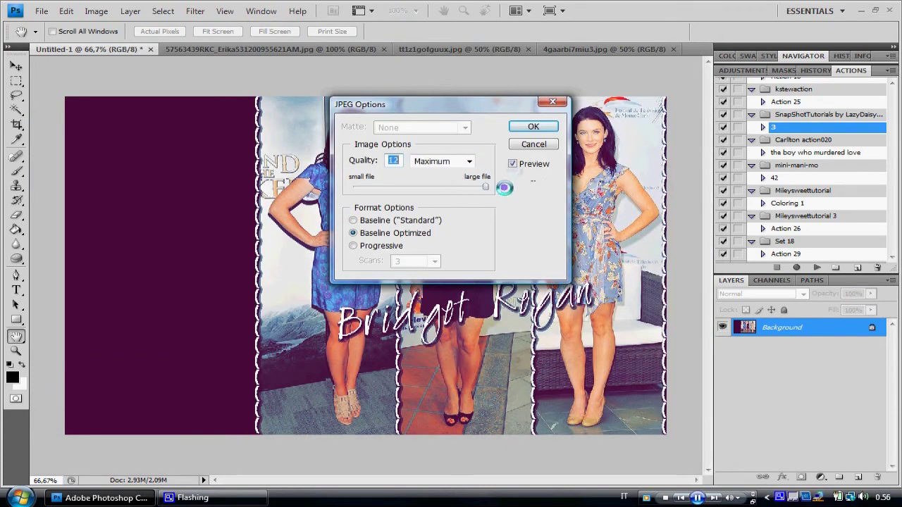
click(530, 126)
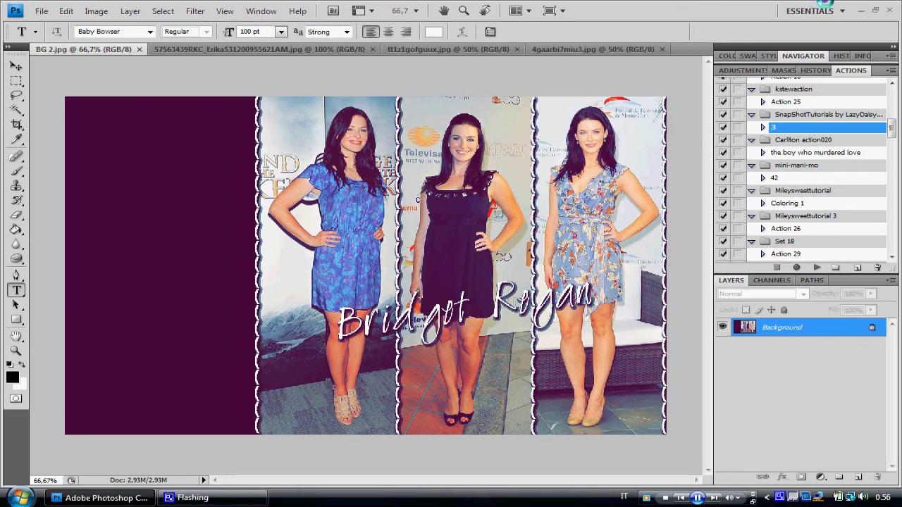
key(super+d)
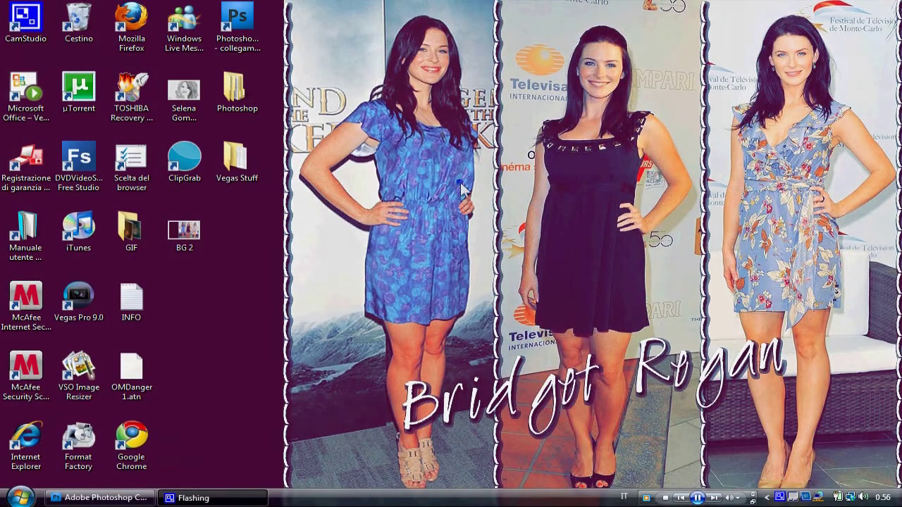
Open BG 2 from the desktop in Picasa Photo Viewer, close it, and return to Photoshop
double_click(184, 236)
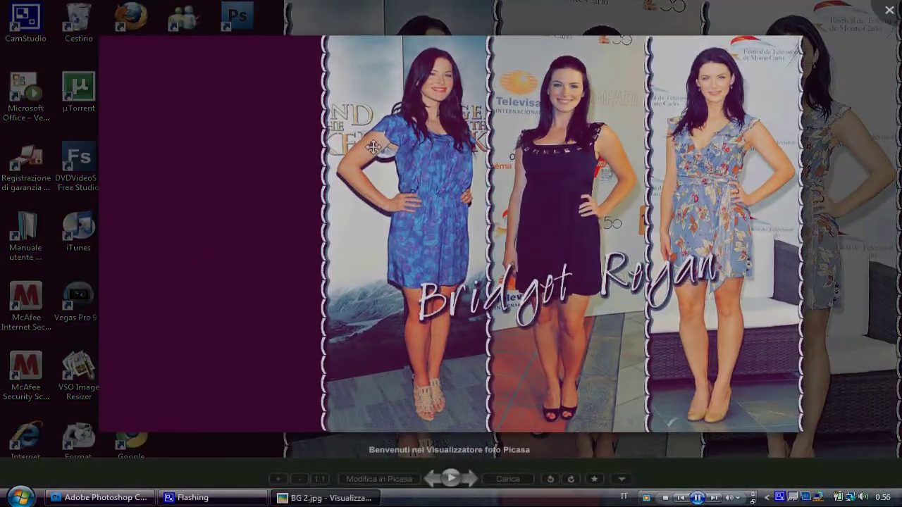
click(890, 12)
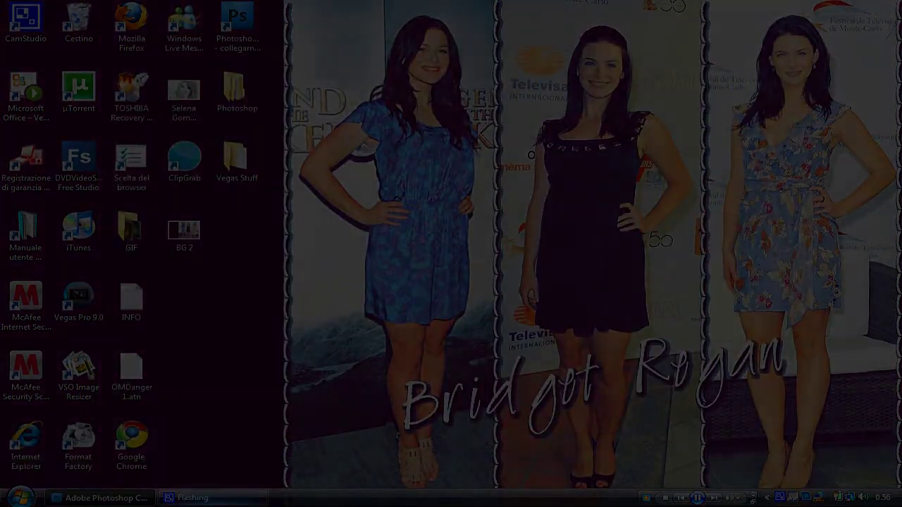
click(106, 498)
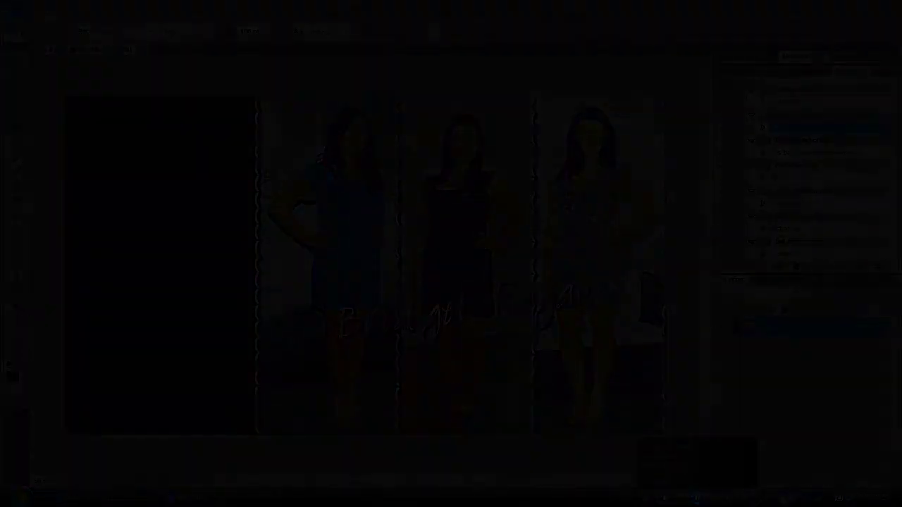